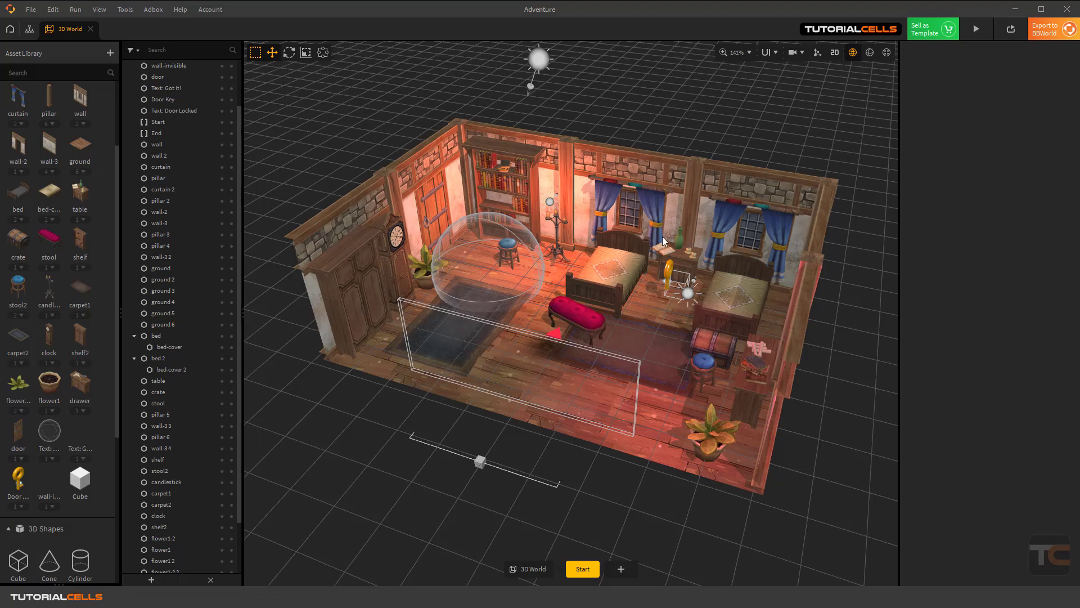
# Delete the Door Locked text sphere, the invisible wall box and the red character marker from the room
pyautogui.scroll(-2, 675, 208)
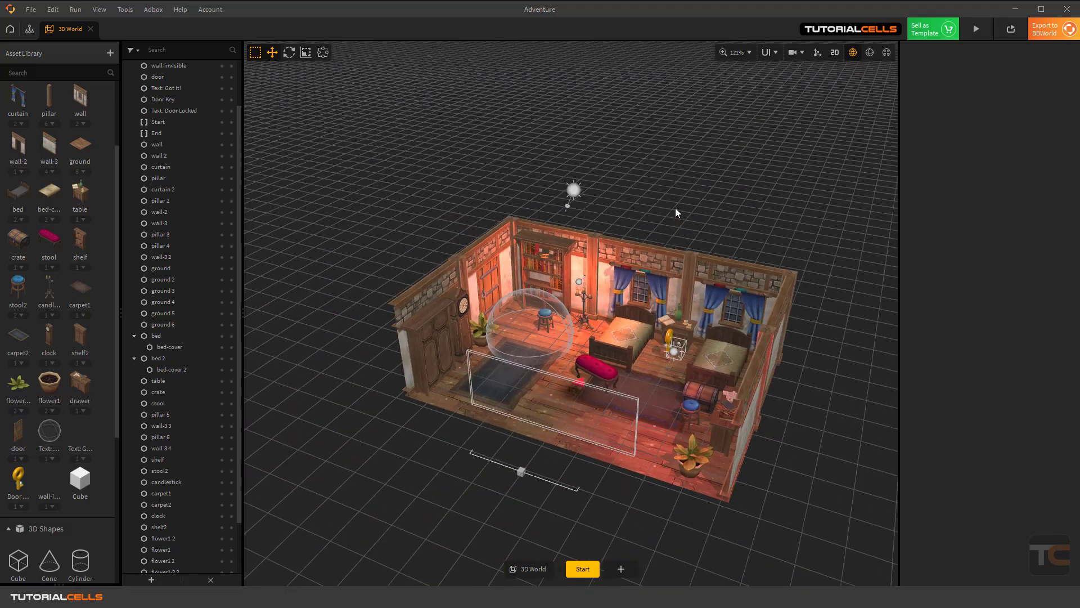
pyautogui.scroll(1, 658, 73)
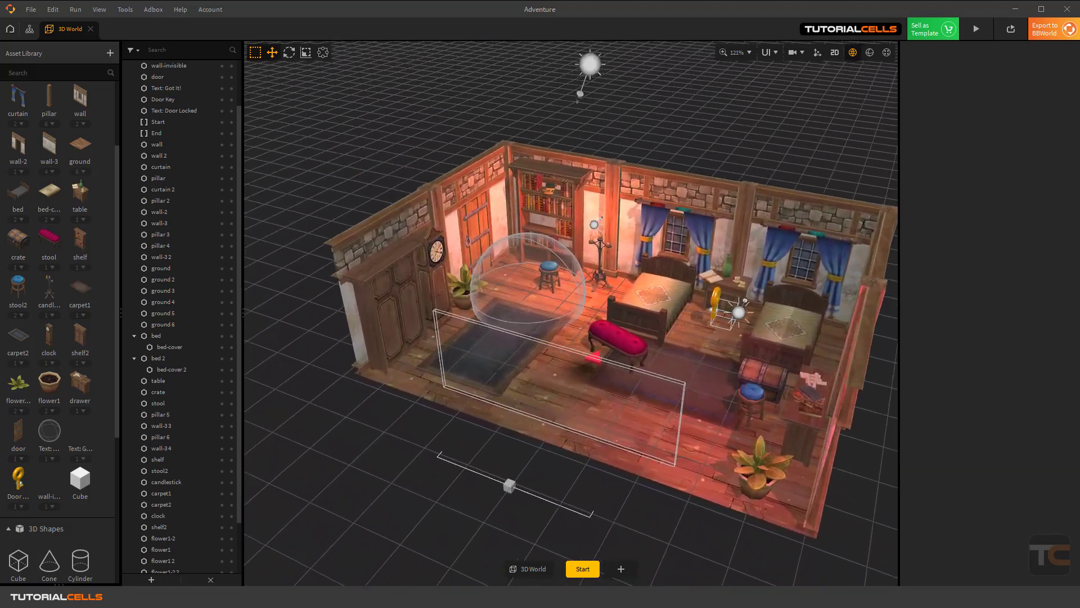
pyautogui.scroll(3, 622, 216)
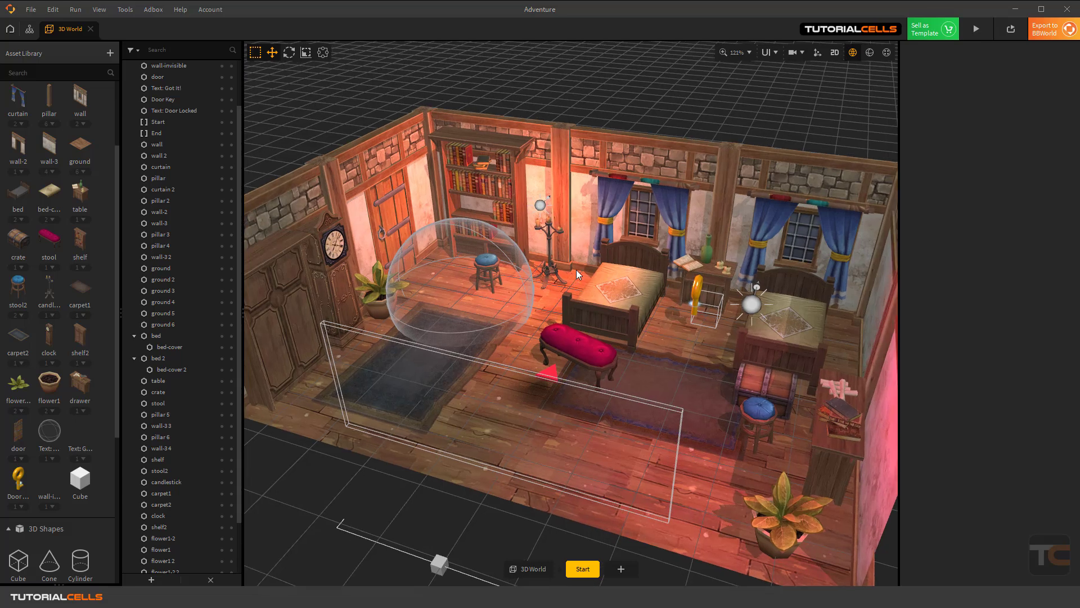
pyautogui.scroll(2, 595, 322)
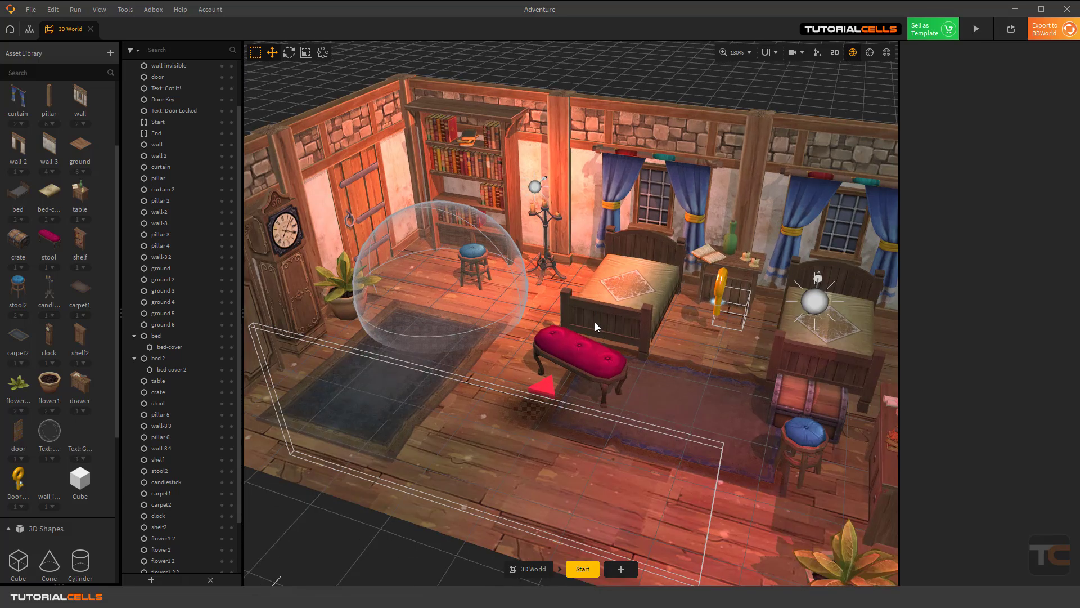
pyautogui.scroll(-2, 596, 323)
pyautogui.click(521, 314)
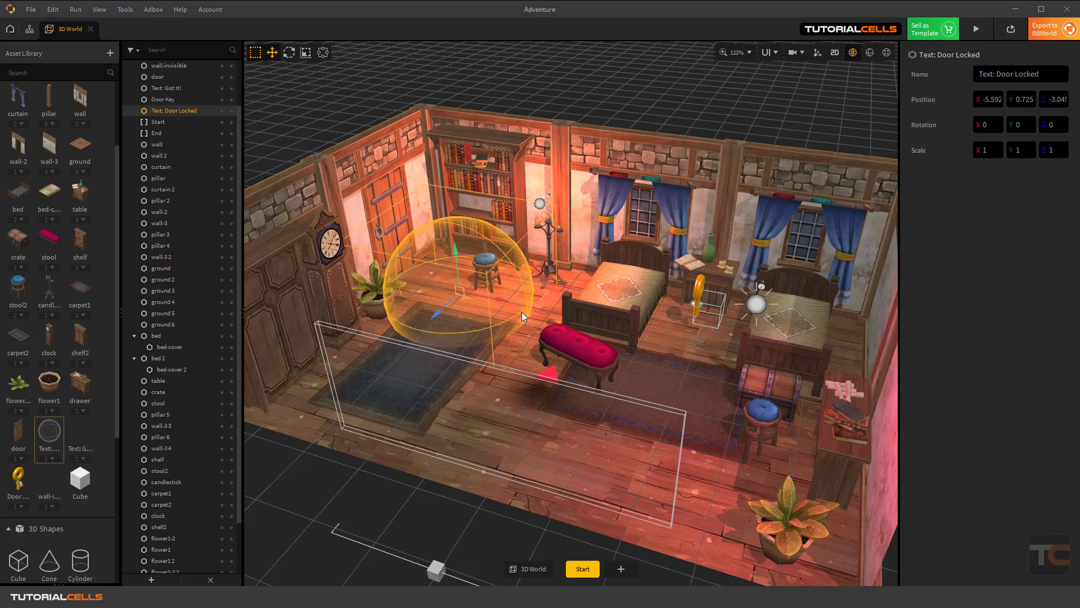
pyautogui.press('Delete')
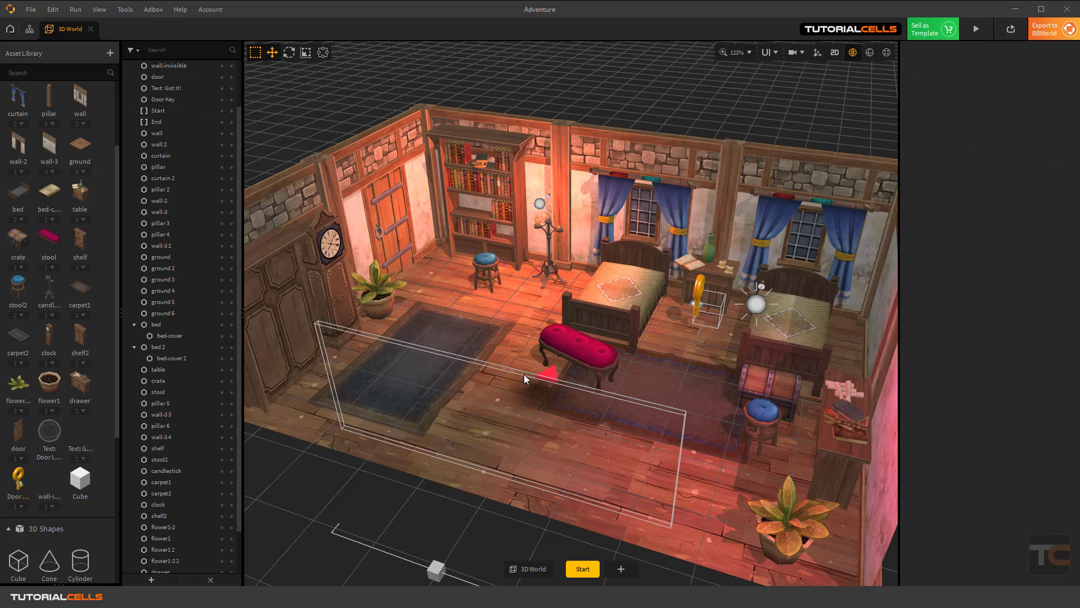
pyautogui.press('Delete')
pyautogui.click(546, 377)
pyautogui.press('Delete')
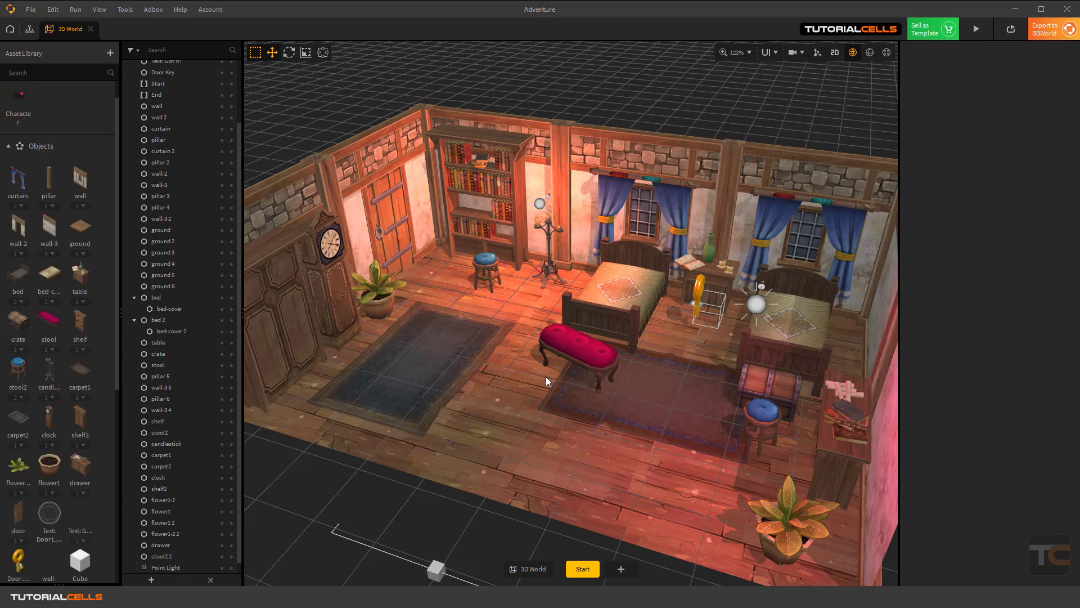
# Shift the blue stool in front of the bookshelf slightly along the X axis to about -5.32
pyautogui.scroll(4, 518, 366)
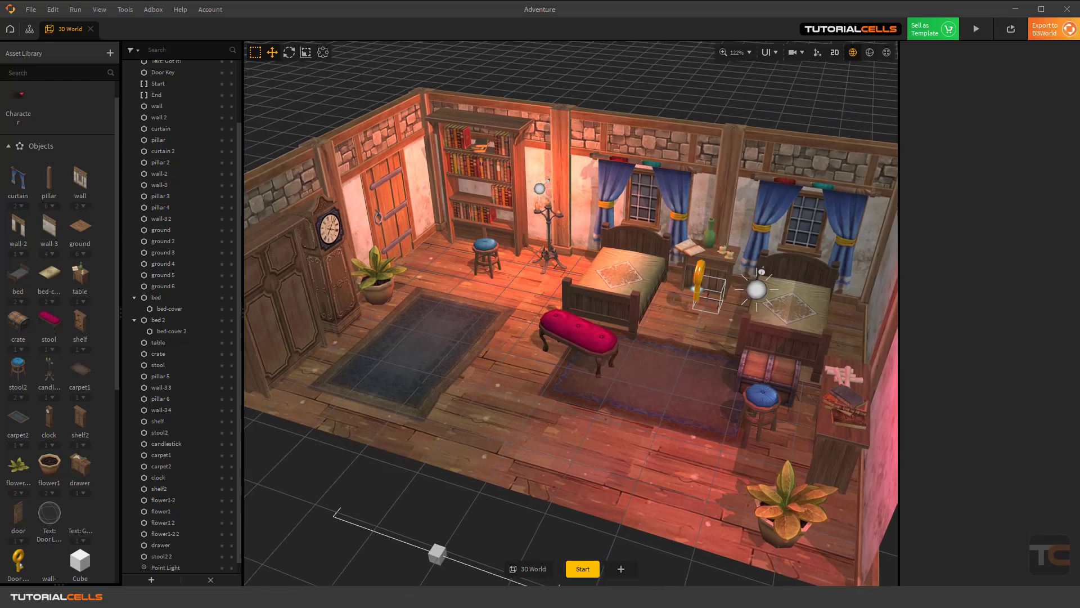
pyautogui.moveTo(518, 366); pyautogui.dragTo(597, 396, button='middle')
pyautogui.scroll(3, 542, 361)
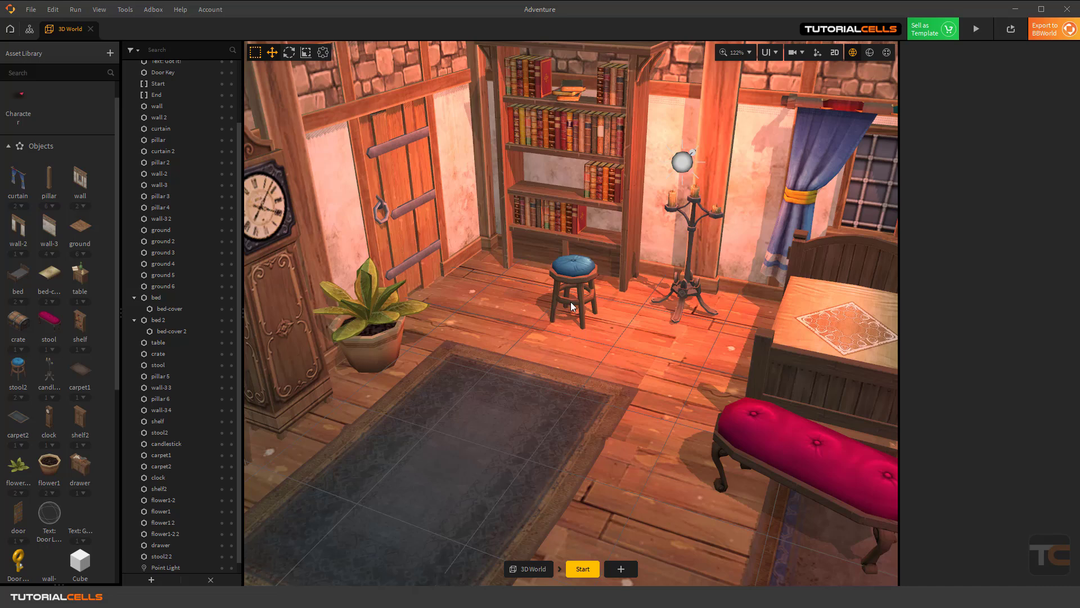
pyautogui.click(571, 301)
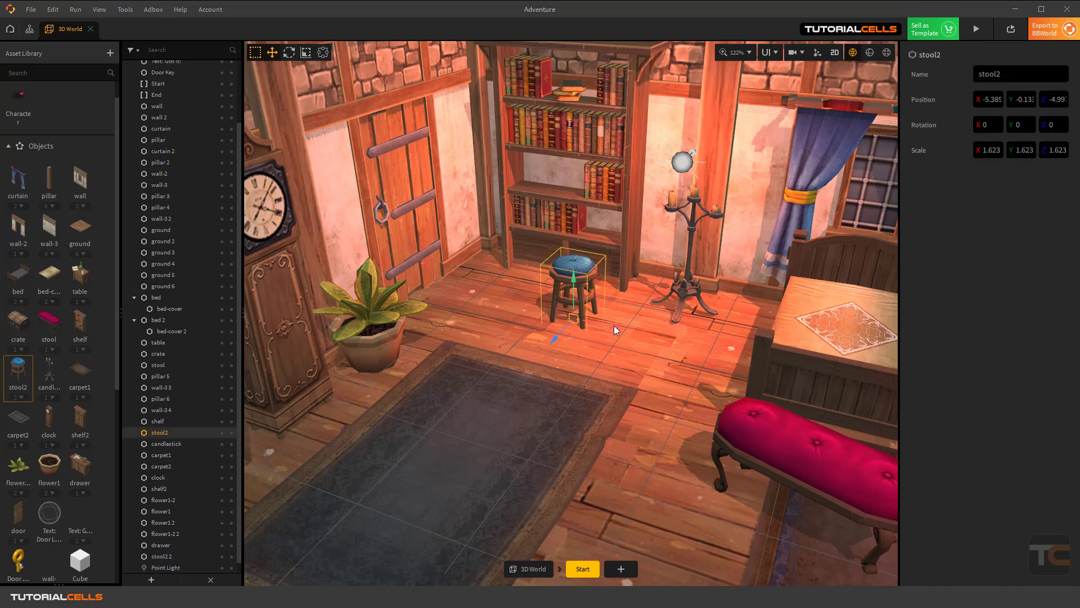
pyautogui.moveTo(614, 325); pyautogui.dragTo(616, 327)
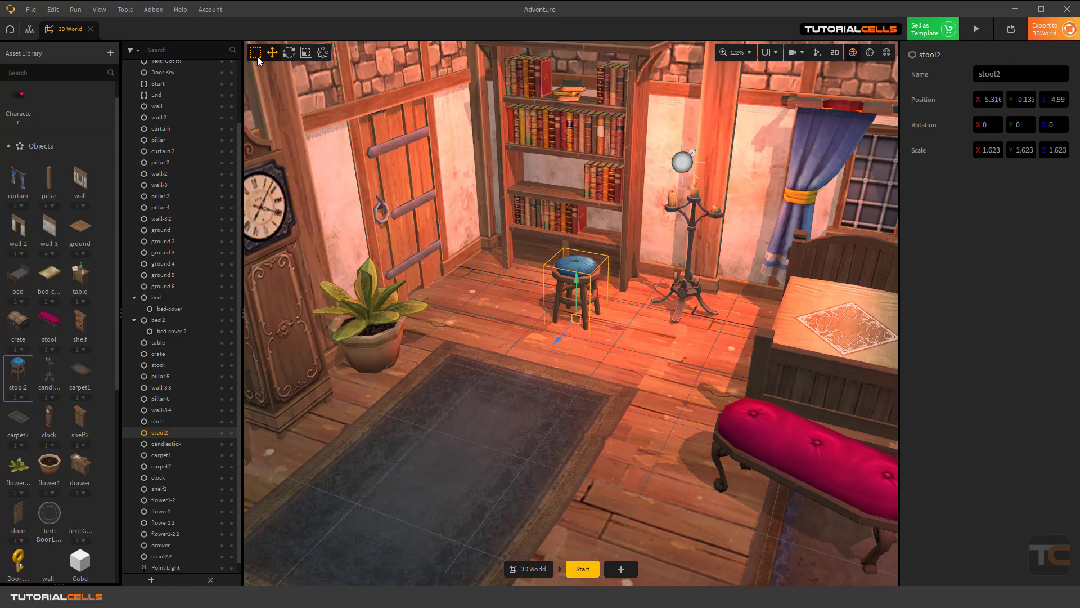
# Try marquee selections of different extents over the walls and furniture in the room's back corner
pyautogui.scroll(-5, 509, 197)
pyautogui.scroll(2, 594, 202)
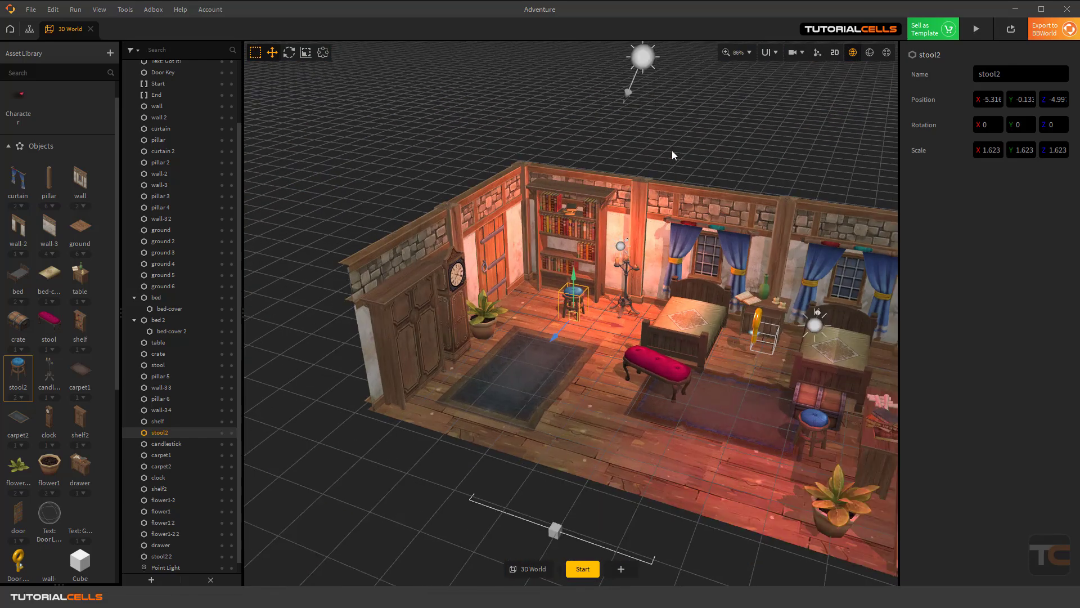
pyautogui.click(672, 150)
pyautogui.moveTo(666, 160); pyautogui.dragTo(405, 318)
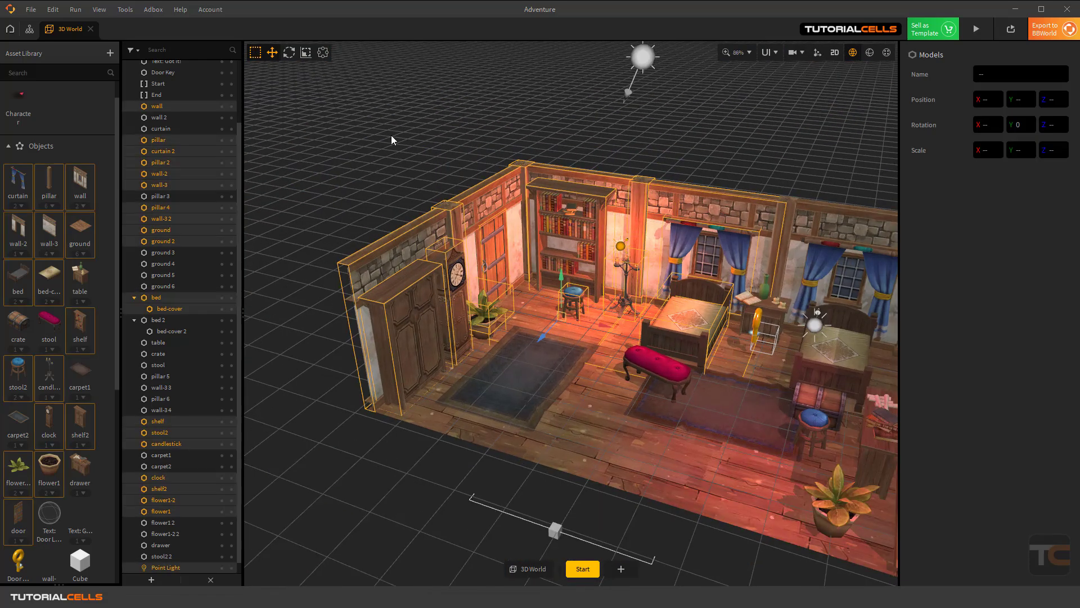
pyautogui.moveTo(397, 135); pyautogui.dragTo(663, 319)
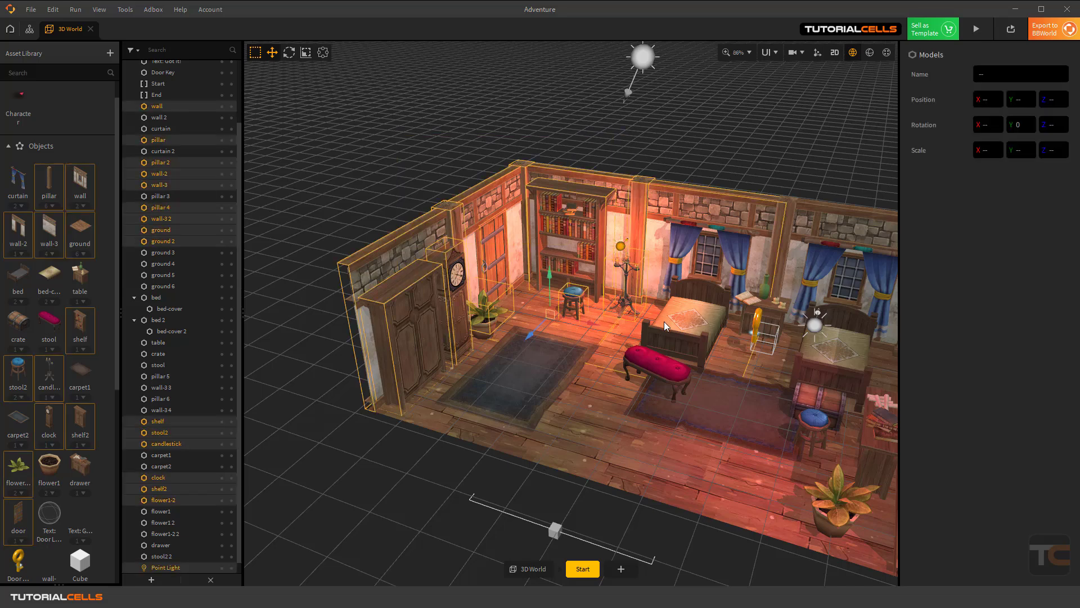
pyautogui.moveTo(432, 130); pyautogui.dragTo(660, 337)
pyautogui.click(669, 163)
pyautogui.moveTo(682, 136); pyautogui.dragTo(433, 288)
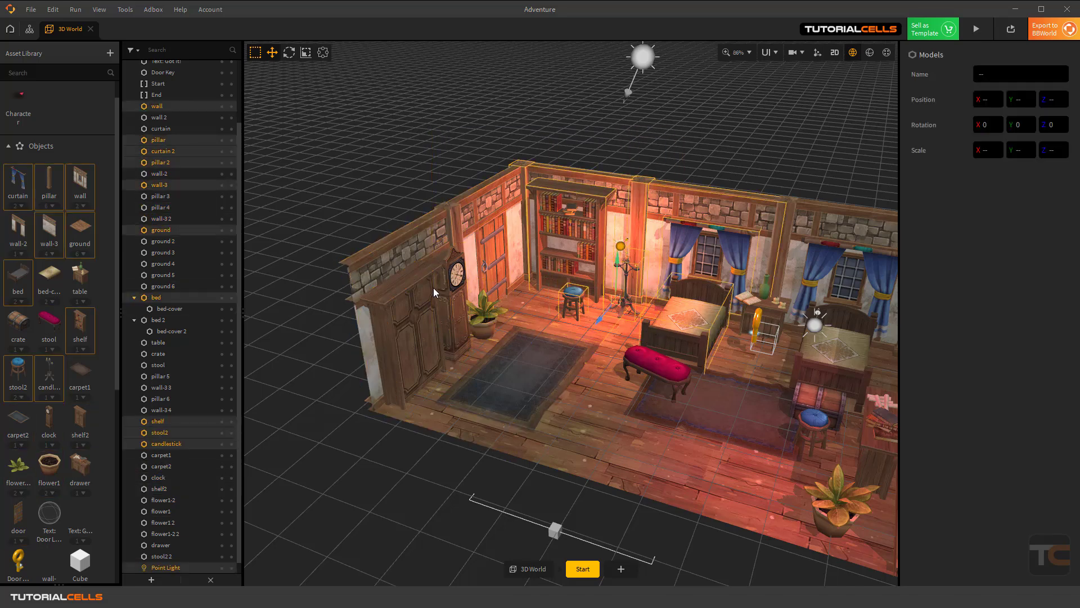
# Try raising the marquee-selected back wall, bookshelf, pillar and curtain vertically, and undo the move
pyautogui.click(650, 144)
pyautogui.moveTo(686, 139); pyautogui.dragTo(556, 240)
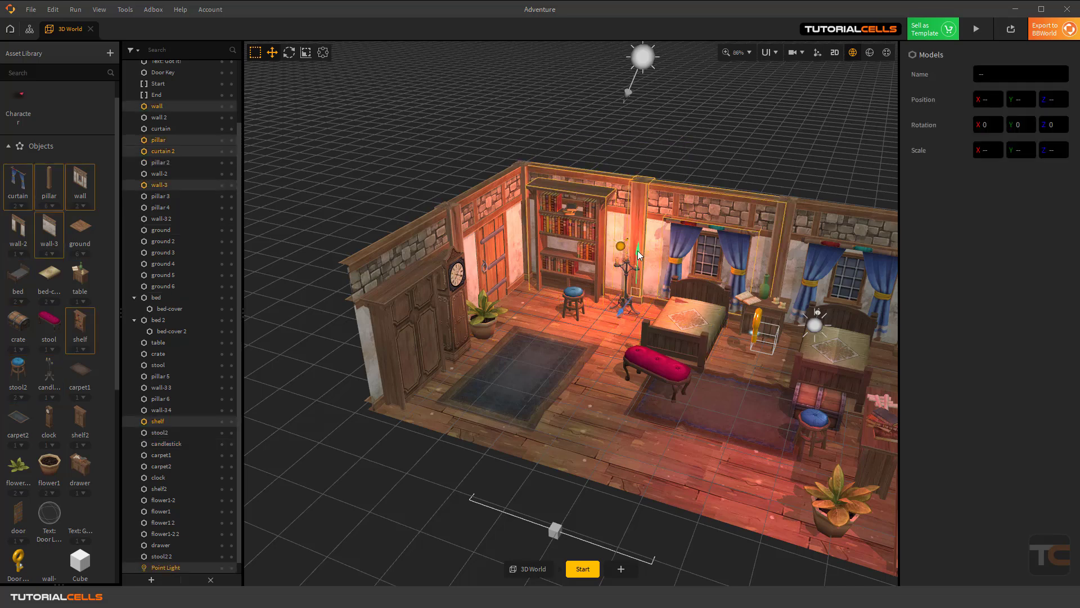
pyautogui.moveTo(637, 251); pyautogui.dragTo(636, 188)
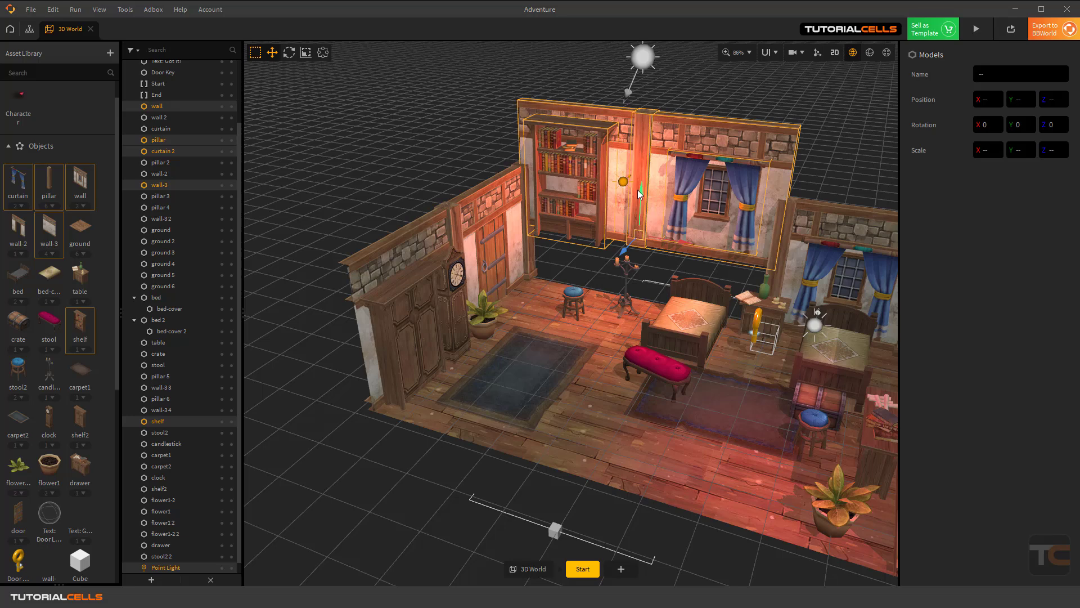
pyautogui.hotkey('ctrl', 'z')
pyautogui.click(612, 150)
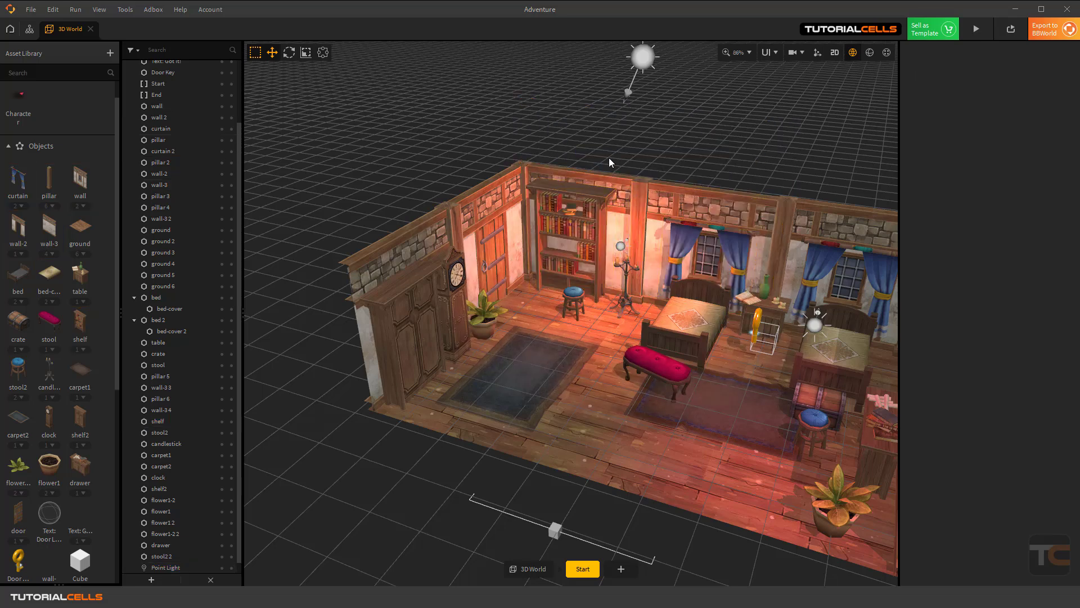
# Select the blue stool together with the potted plant by the door and shift both slightly along the X axis
pyautogui.scroll(5, 613, 310)
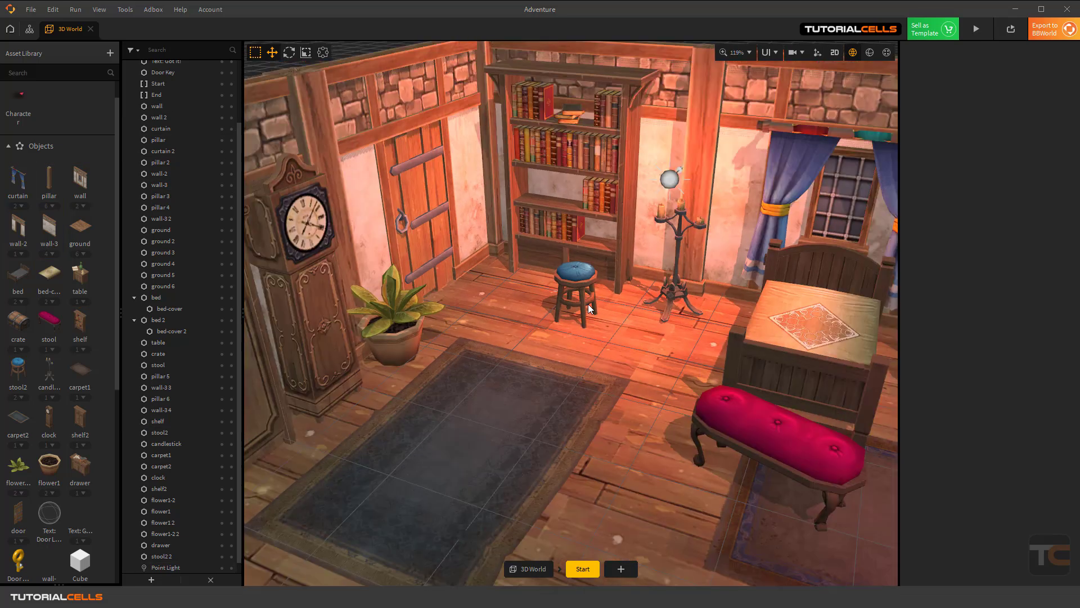
pyautogui.click(583, 303)
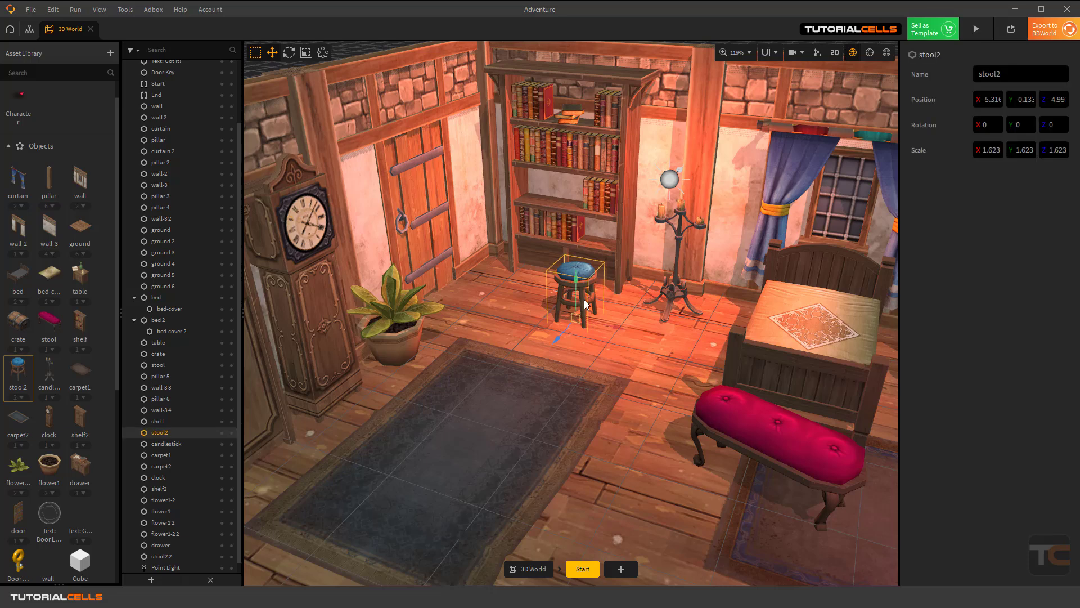
pyautogui.keyDown('shift'); pyautogui.click(411, 335); pyautogui.keyUp('shift')
pyautogui.keyDown('shift'); pyautogui.click(394, 312); pyautogui.keyUp('shift')
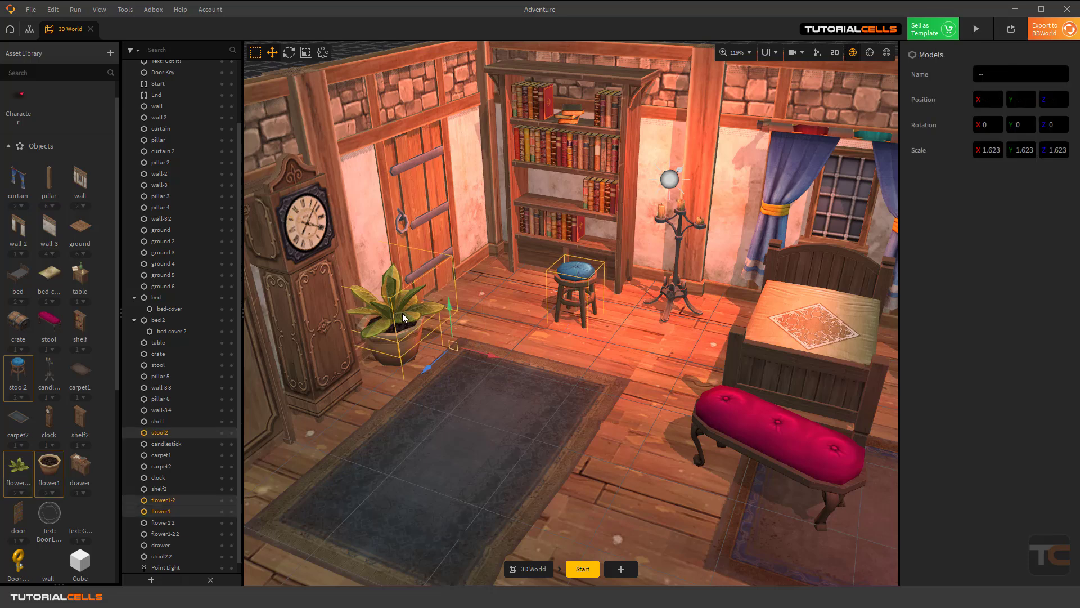
pyautogui.keyDown('shift'); pyautogui.click(676, 270); pyautogui.keyUp('shift')
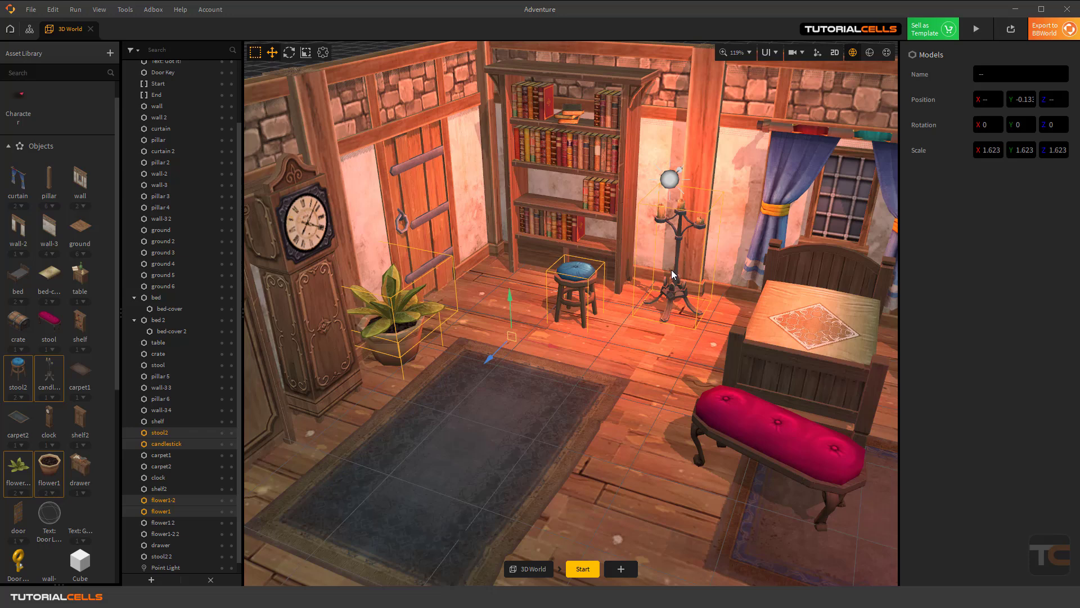
pyautogui.keyDown('shift'); pyautogui.click(677, 281); pyautogui.keyUp('shift')
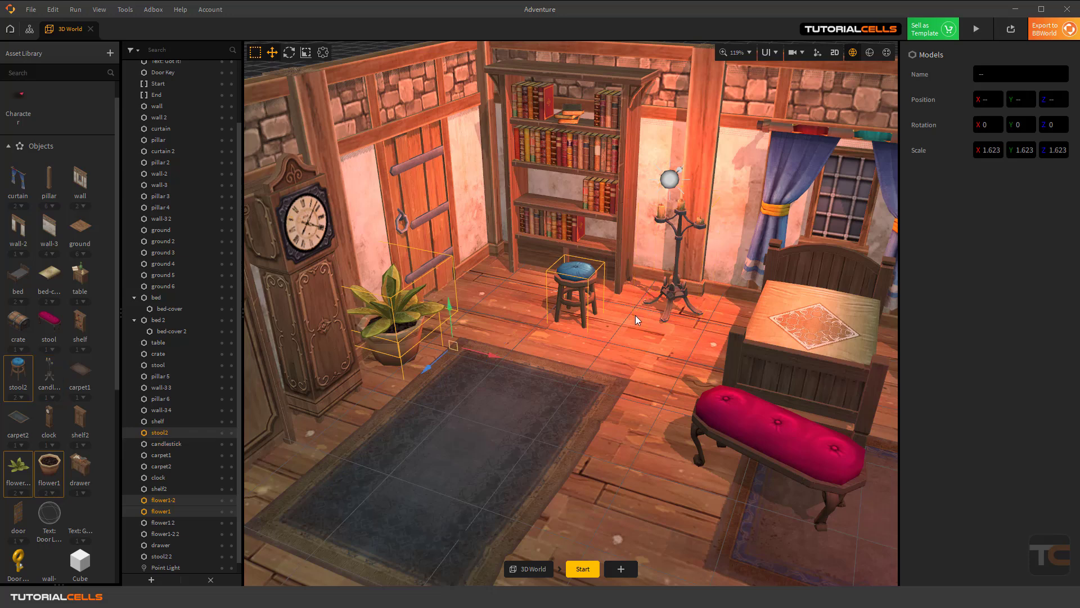
pyautogui.moveTo(487, 353); pyautogui.dragTo(494, 354)
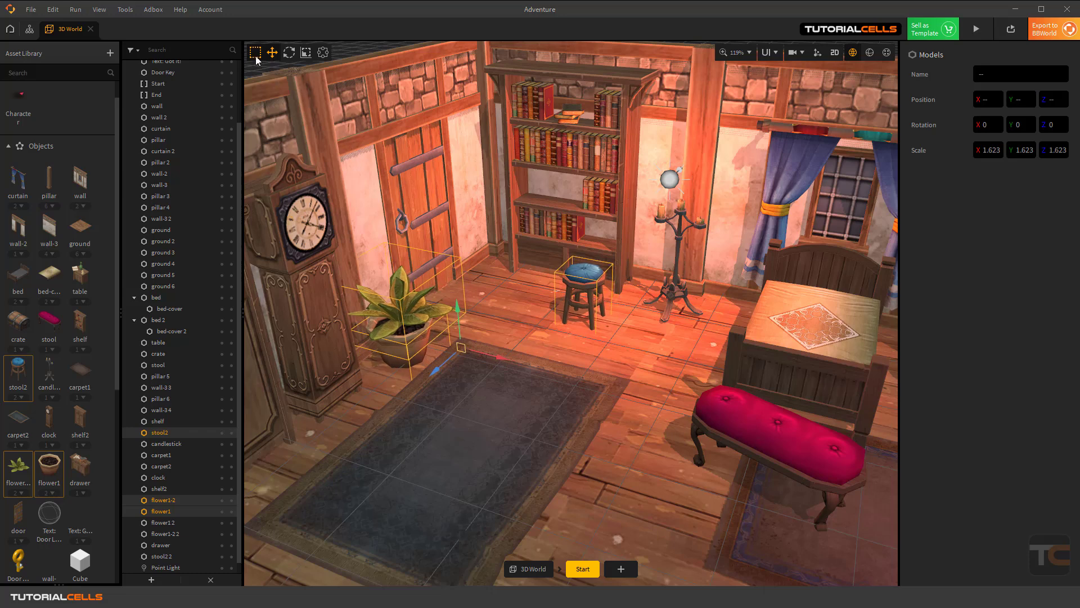
pyautogui.scroll(-3, 522, 237)
pyautogui.click(624, 135)
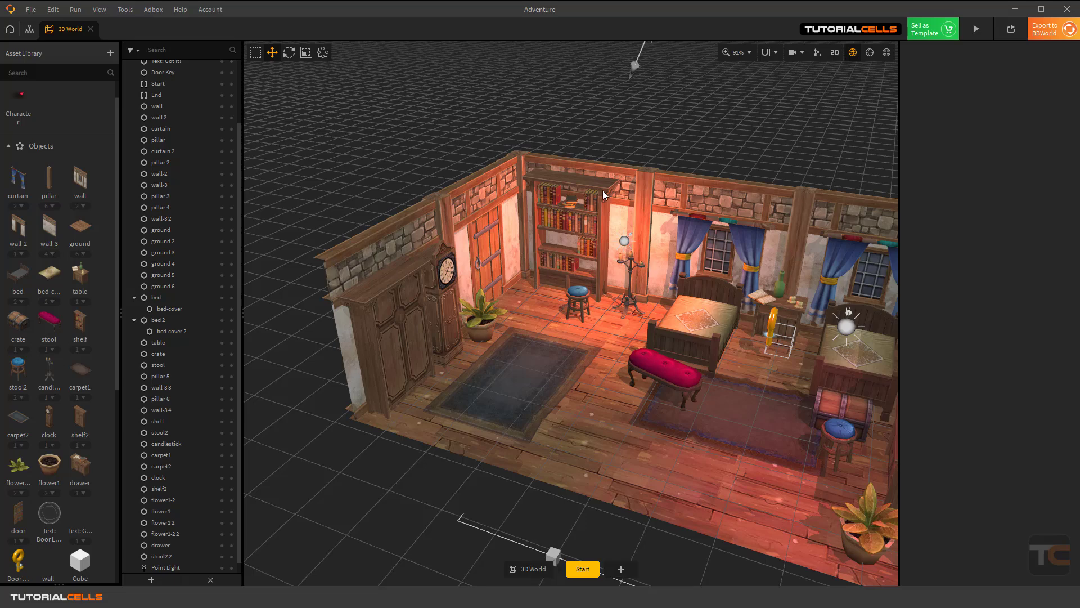
# Move the candlestick away from the back wall to about X -3.37 and Z -3.89
pyautogui.click(255, 52)
pyautogui.scroll(4, 571, 299)
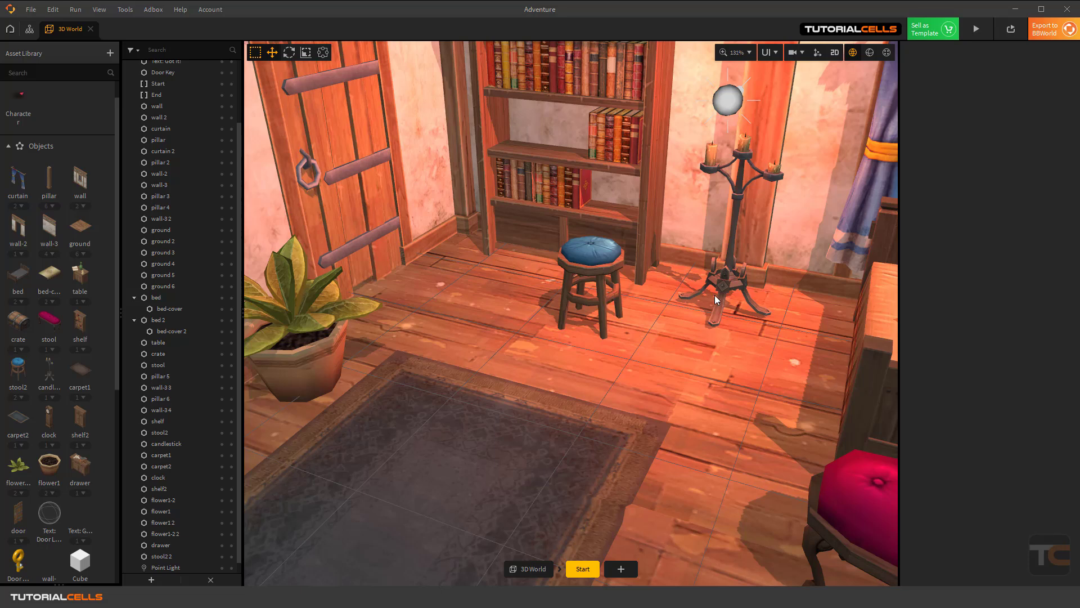
pyautogui.click(714, 295)
pyautogui.click(718, 295)
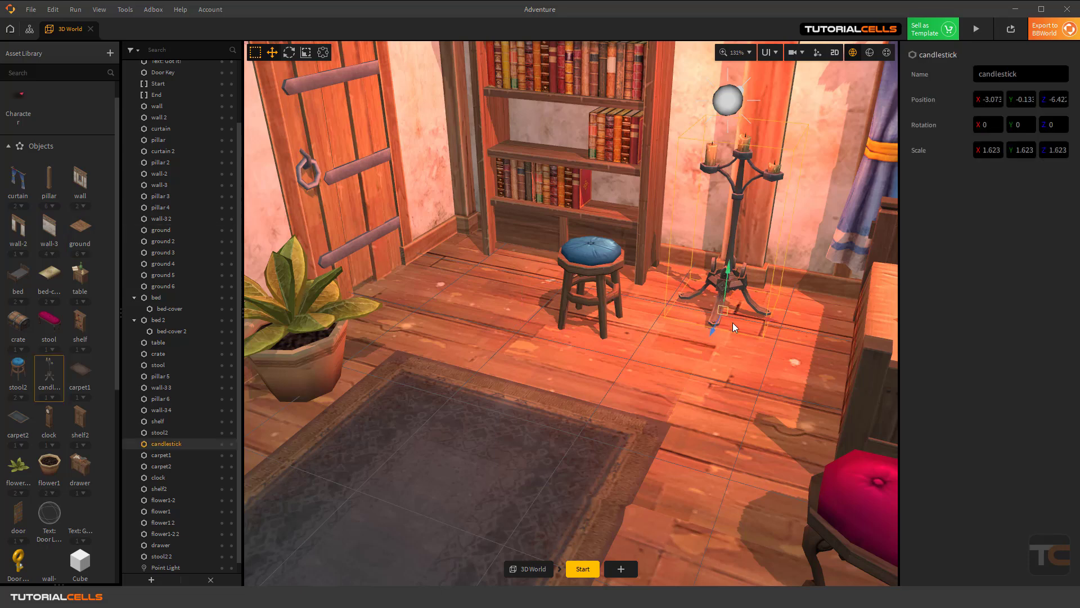
pyautogui.moveTo(714, 326); pyautogui.dragTo(673, 387)
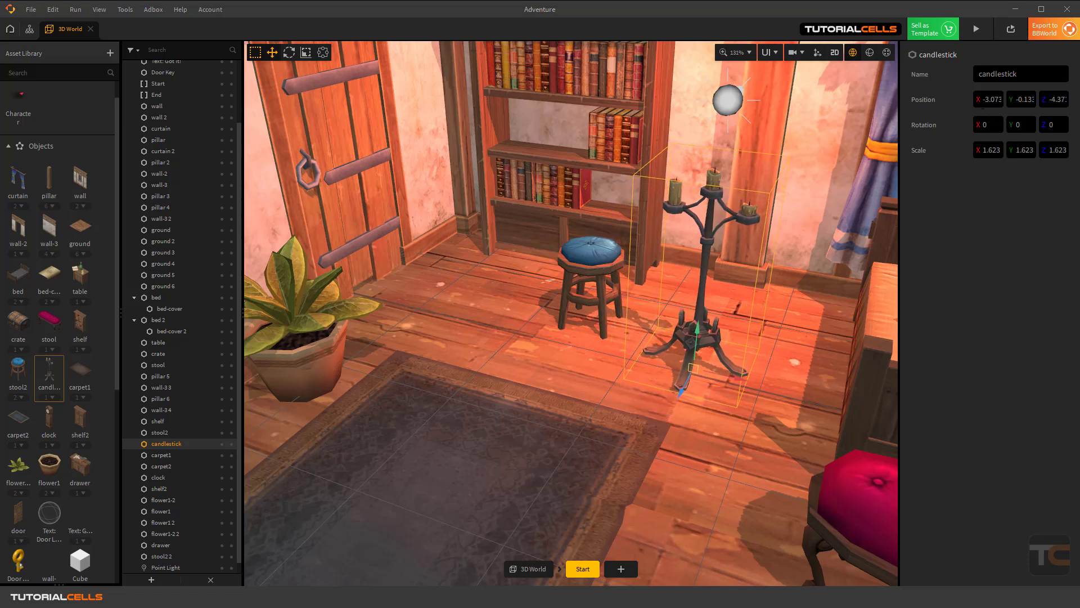
pyautogui.moveTo(720, 375)
pyautogui.mouseDown()
pyautogui.moveTo(772, 384)
pyautogui.moveTo(670, 364)
pyautogui.moveTo(701, 372)
pyautogui.mouseUp()
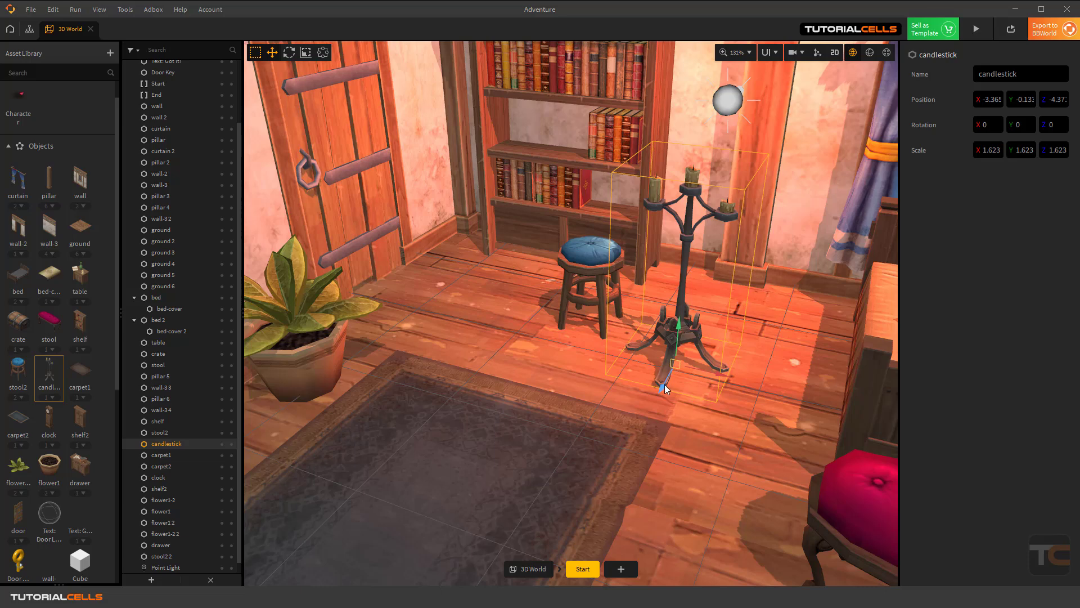
pyautogui.moveTo(664, 383)
pyautogui.mouseDown()
pyautogui.moveTo(641, 410)
pyautogui.moveTo(658, 359)
pyautogui.moveTo(646, 383)
pyautogui.mouseUp()
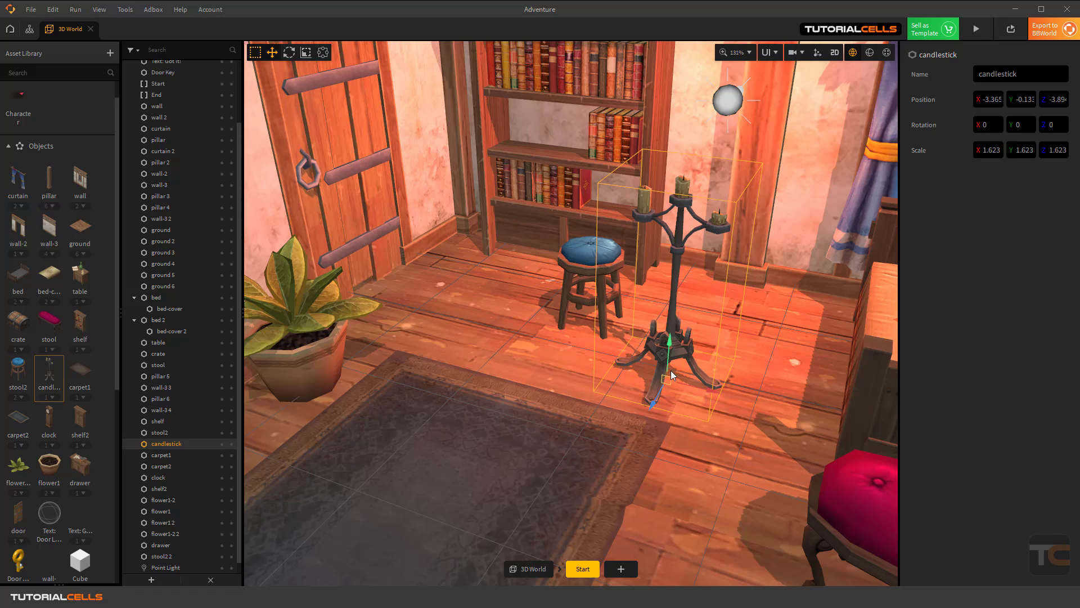
# Rotate the candlestick freely to about X 4.8, Y -89 and Z -45.9 degrees
pyautogui.click(289, 53)
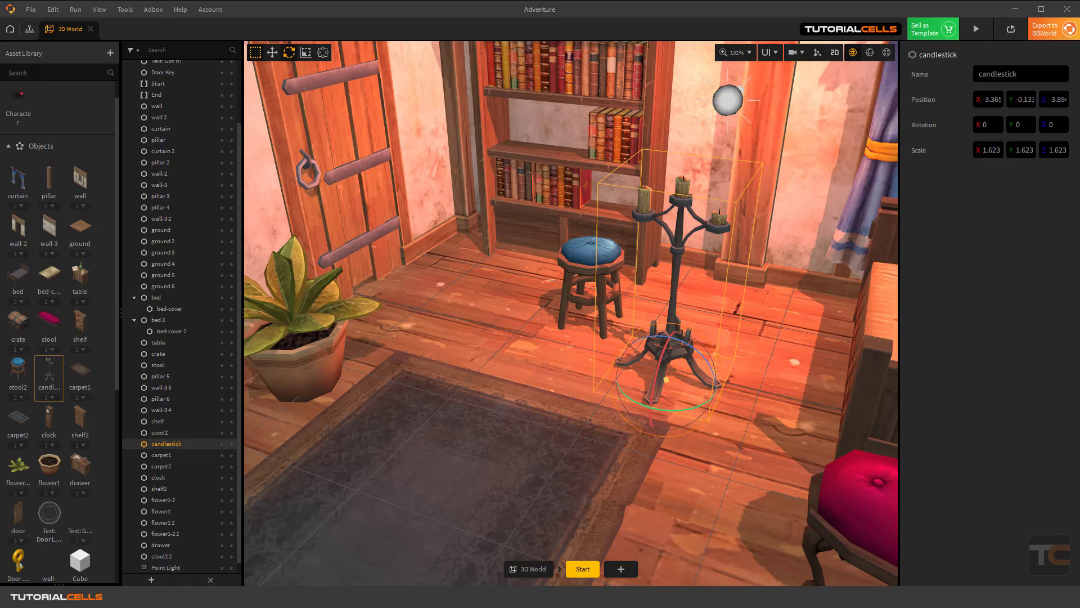
pyautogui.moveTo(1023, 75); pyautogui.dragTo(939, 87)
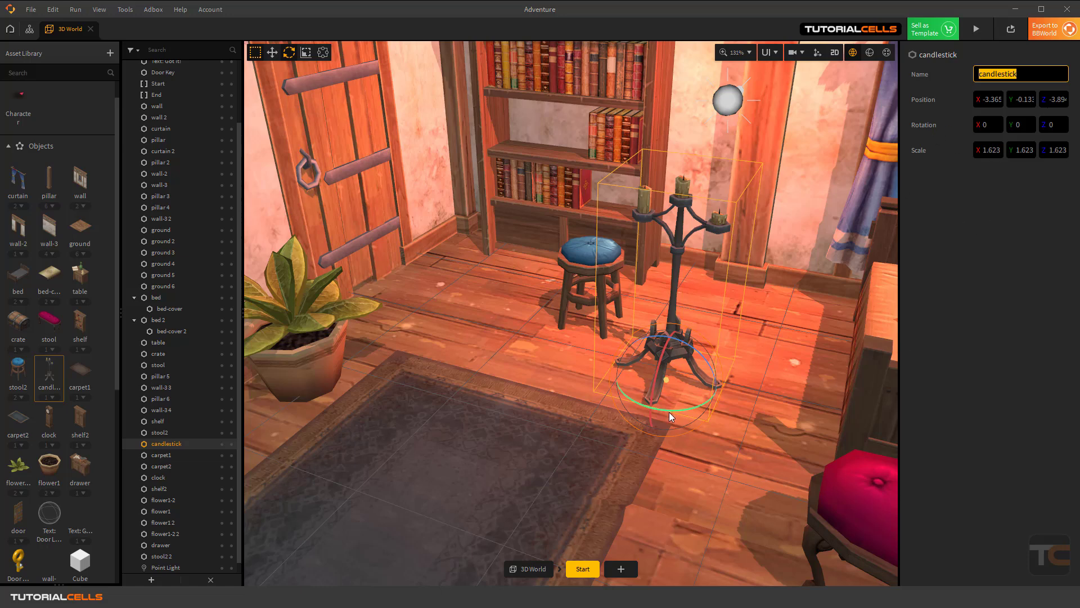
pyautogui.moveTo(669, 410); pyautogui.dragTo(681, 338)
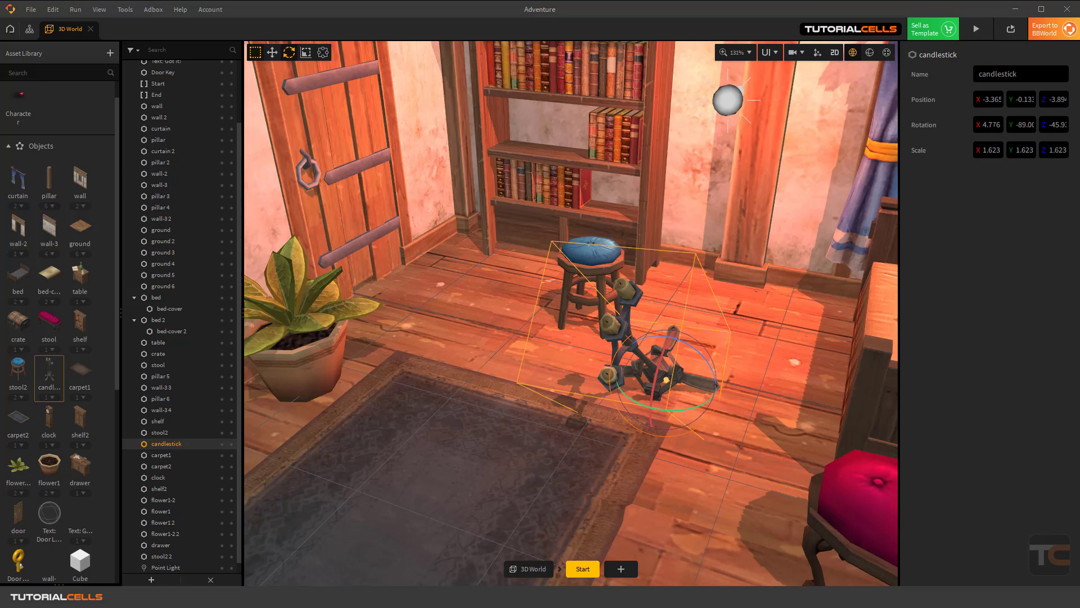
# Reset the candlestick's rotation to 0 on the X, Y and Z axes
pyautogui.doubleClick(994, 124)
pyautogui.press('BackSpace')
pyautogui.press('BackSpace')
pyautogui.press('BackSpace')
pyautogui.write('0')
pyautogui.press('Tab')
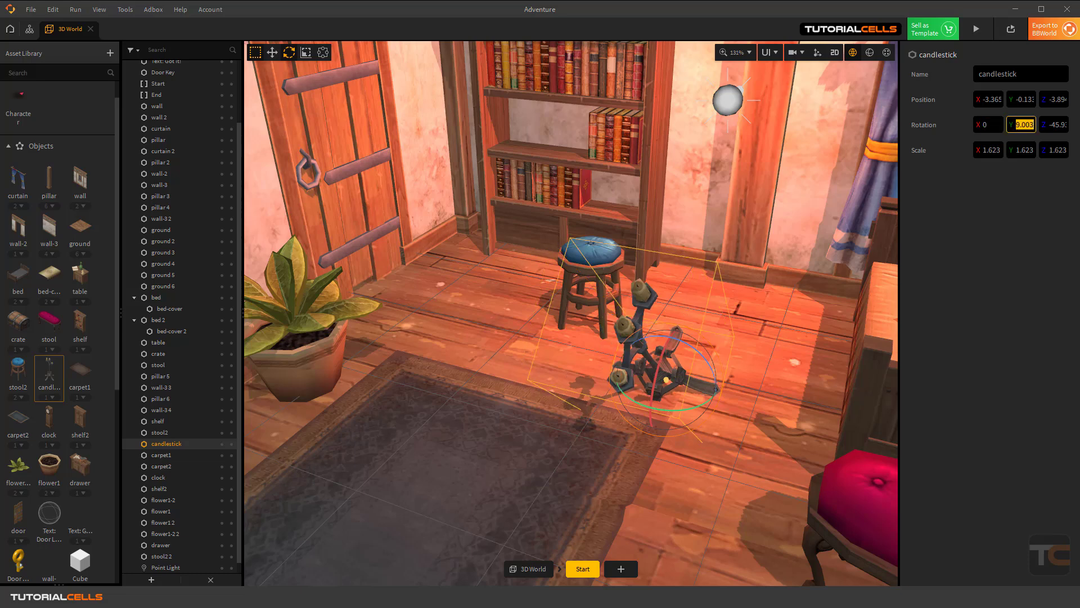
pyautogui.write('0')
pyautogui.press('Tab')
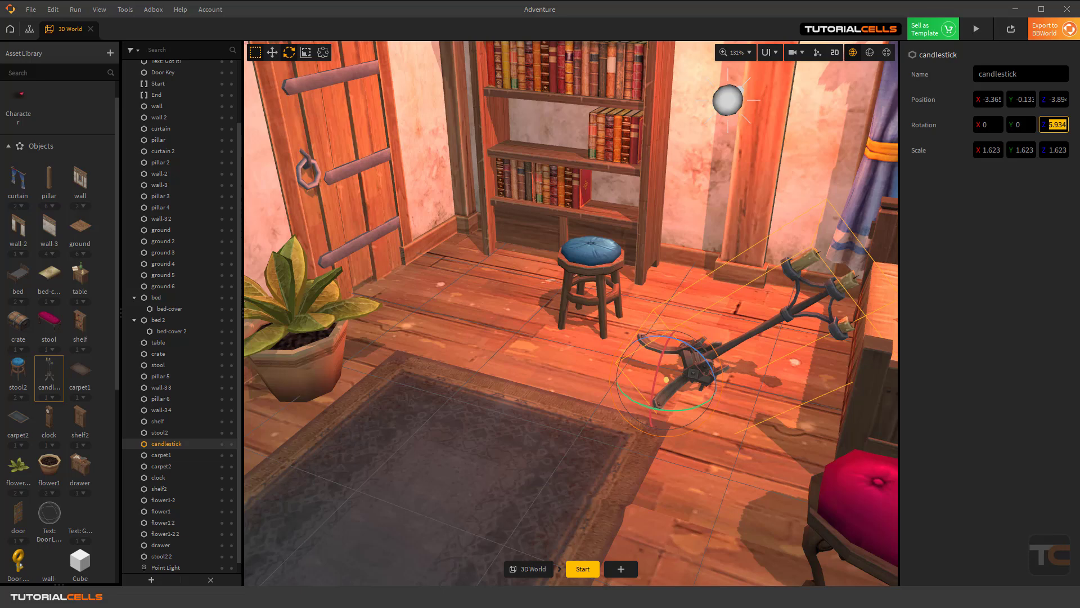
pyautogui.write('0')
pyautogui.press('Return')
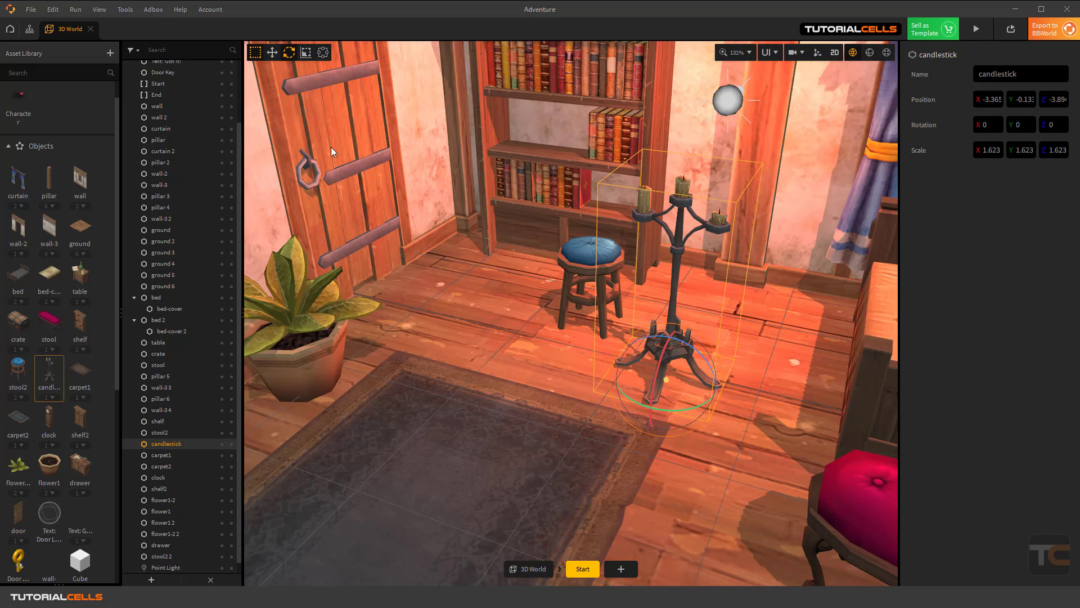
pyautogui.click(307, 53)
pyautogui.click(126, 10)
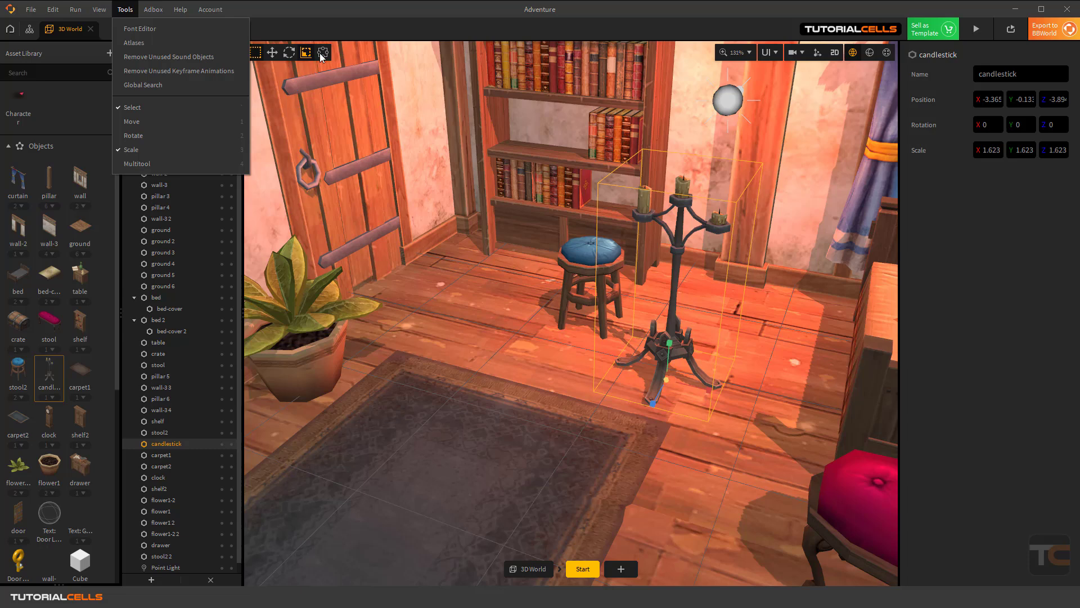
pyautogui.click(371, 23)
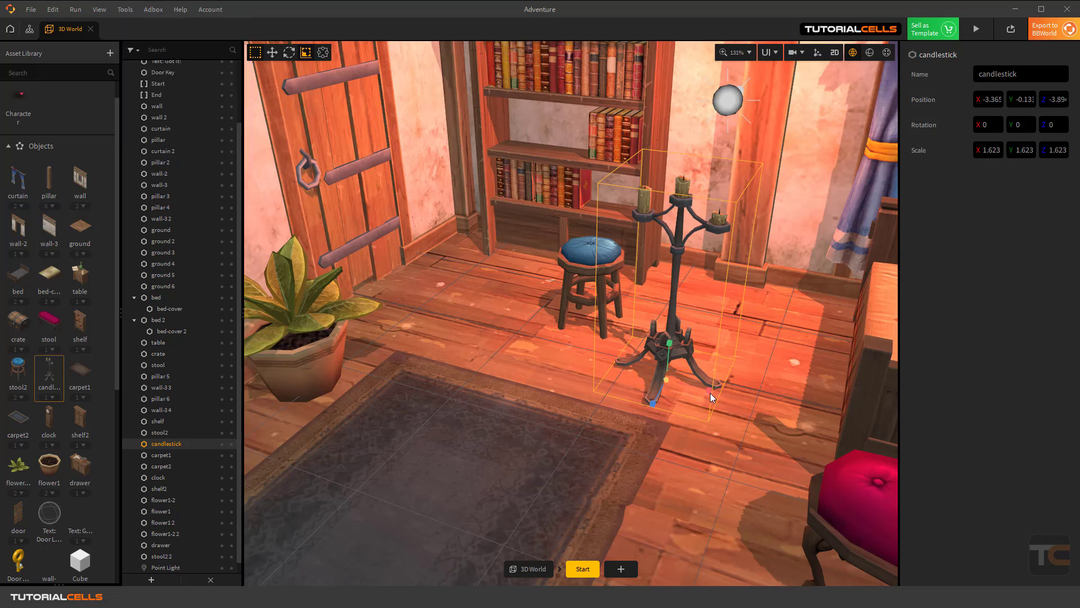
pyautogui.scroll(3, 710, 393)
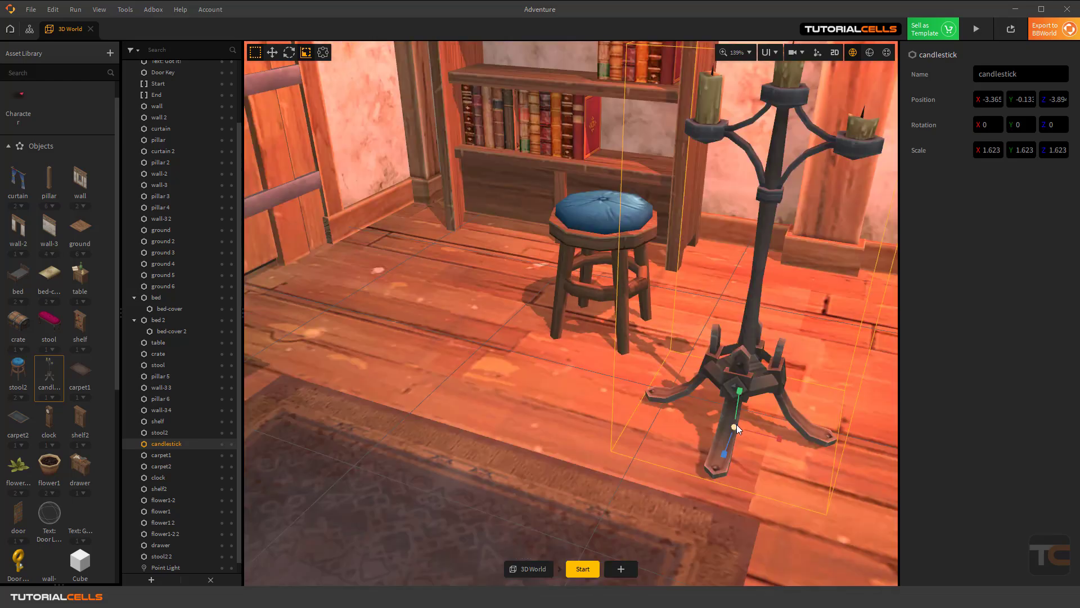
# Move the candlestick onto the dark carpet at about X -5.03 and Z -0.1
pyautogui.scroll(-7, 736, 424)
pyautogui.scroll(-2, 470, 282)
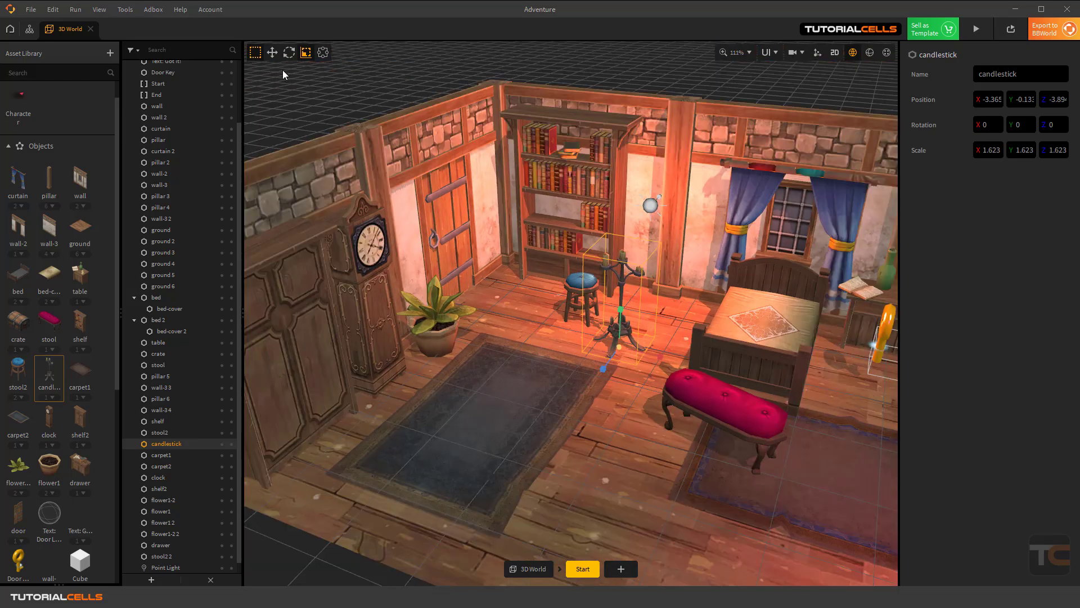
pyautogui.press('w')
pyautogui.moveTo(609, 358); pyautogui.dragTo(519, 416)
pyautogui.scroll(3, 522, 417)
pyautogui.scroll(-2, 516, 428)
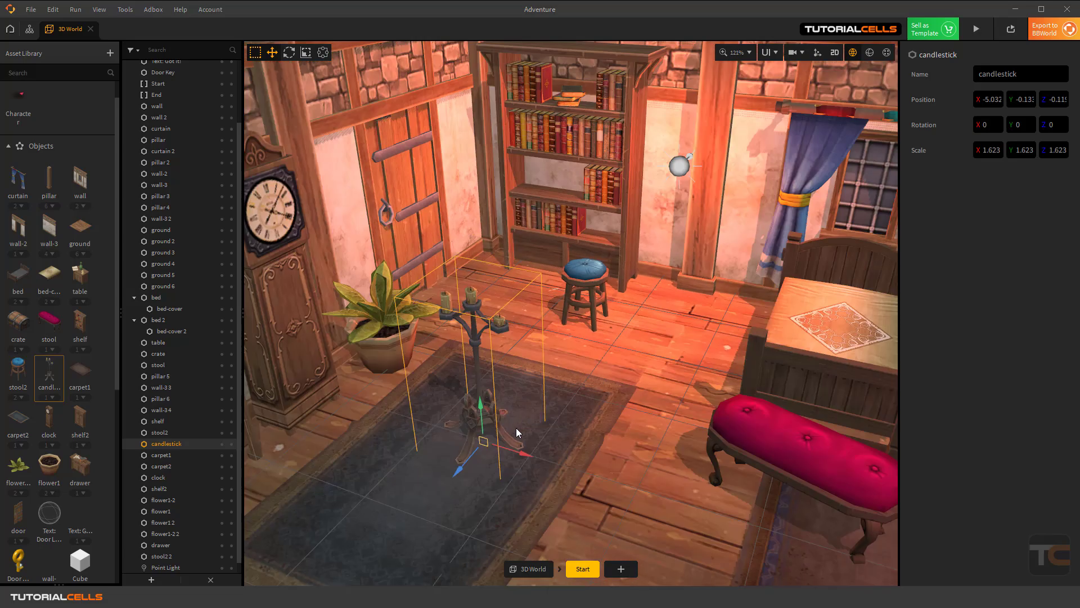
pyautogui.moveTo(515, 427); pyautogui.dragTo(483, 330, button='right')
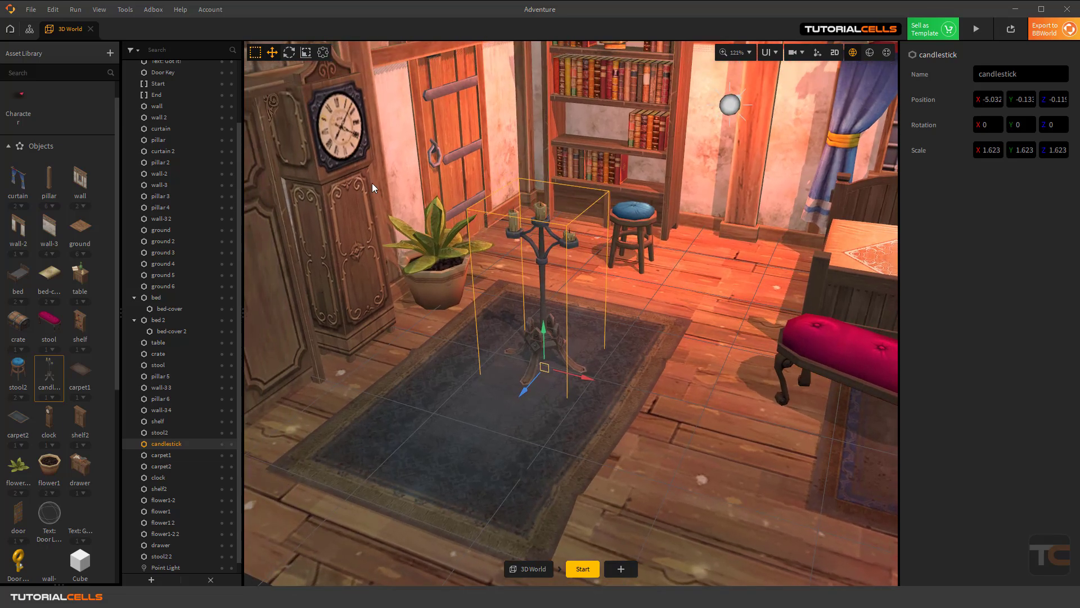
# Try widening the candlestick with the Scale tool, undo that, and scale it uniformly to about 1.68
pyautogui.click(306, 53)
pyautogui.moveTo(544, 366)
pyautogui.mouseDown()
pyautogui.moveTo(558, 358)
pyautogui.moveTo(539, 374)
pyautogui.moveTo(545, 366)
pyautogui.mouseUp()
pyautogui.moveTo(585, 378); pyautogui.dragTo(634, 388)
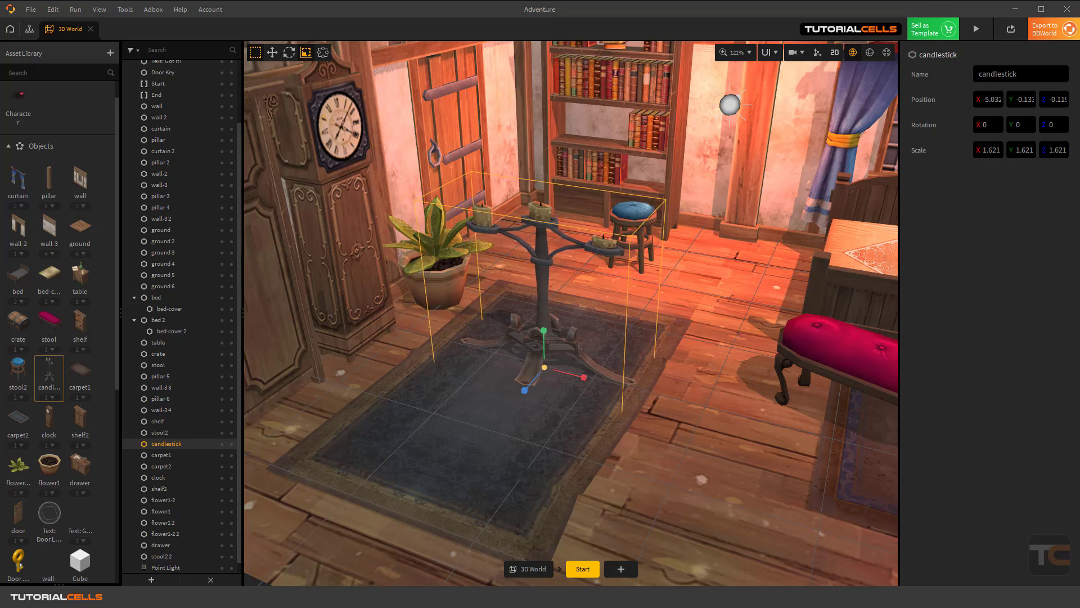
pyautogui.hotkey('ctrl', 'z')
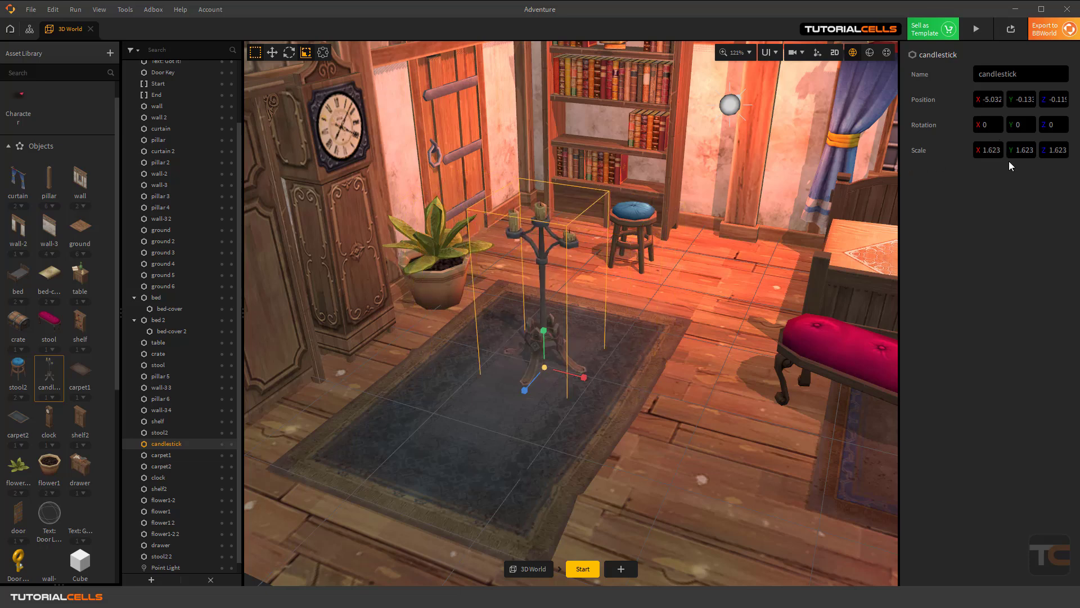
pyautogui.moveTo(544, 367)
pyautogui.mouseDown()
pyautogui.moveTo(595, 333)
pyautogui.moveTo(515, 377)
pyautogui.moveTo(589, 331)
pyautogui.moveTo(520, 369)
pyautogui.moveTo(542, 361)
pyautogui.mouseUp()
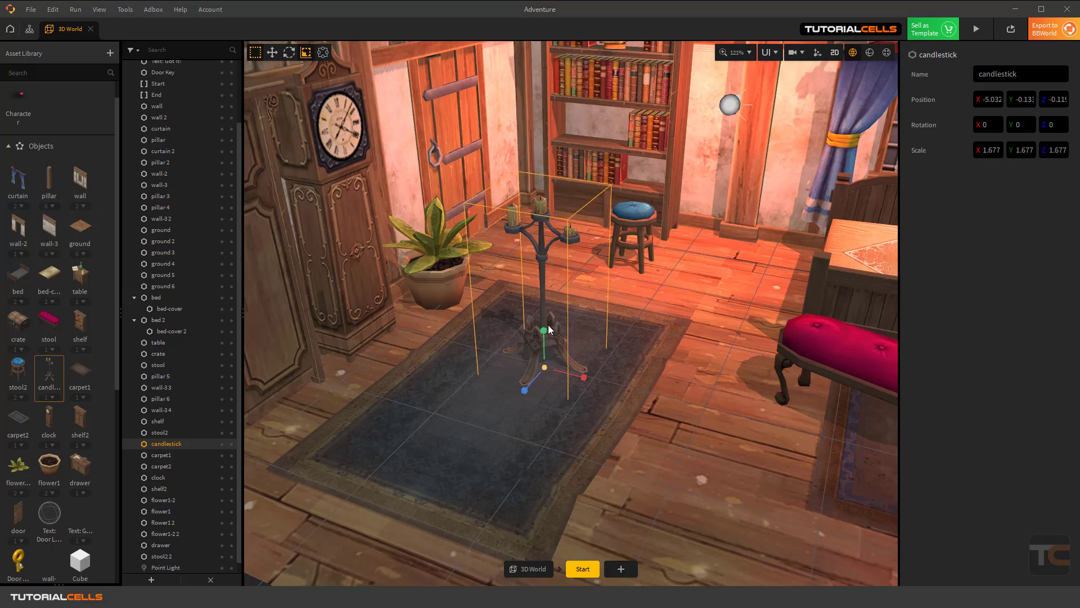
# Try duplicating the candlestick directly above itself twice, deleting each copy and reselecting the original
pyautogui.hotkey('ctrl', 'd')
pyautogui.moveTo(549, 330)
pyautogui.mouseDown(button='right')
pyautogui.moveTo(563, 352)
pyautogui.moveTo(641, 371)
pyautogui.moveTo(495, 338)
pyautogui.moveTo(547, 330)
pyautogui.mouseUp(button='right')
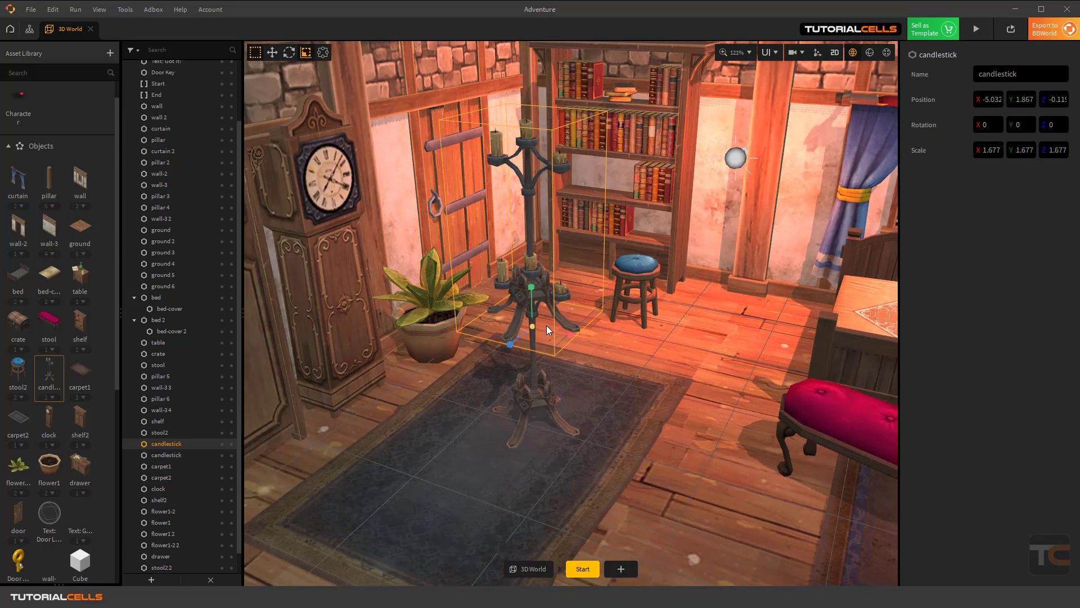
pyautogui.press('Delete')
pyautogui.click(533, 362)
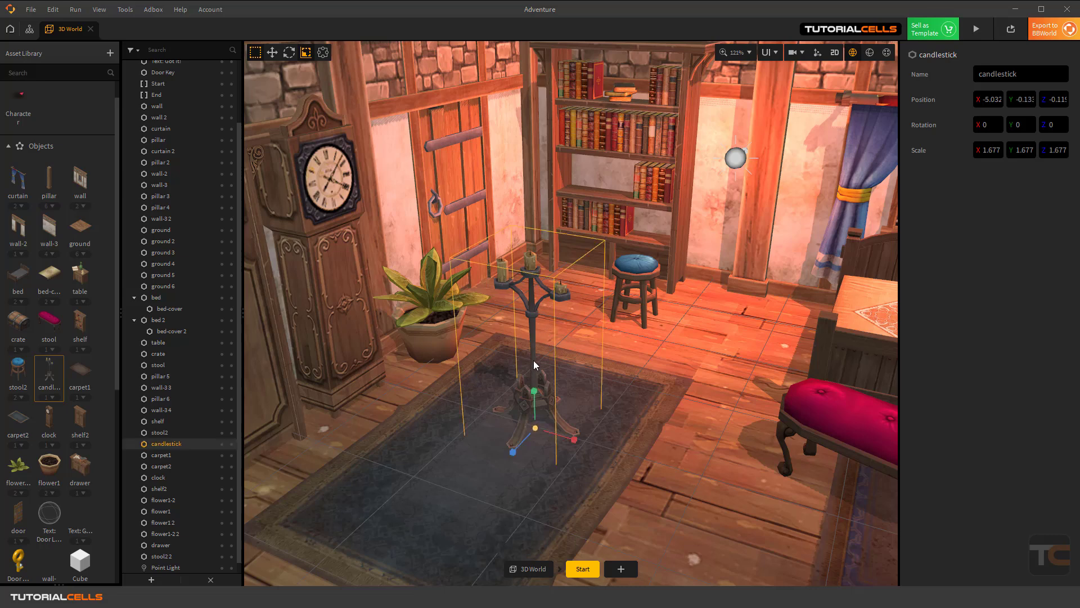
pyautogui.moveTo(564, 362)
pyautogui.mouseDown(button='right')
pyautogui.moveTo(585, 366)
pyautogui.moveTo(566, 362)
pyautogui.mouseUp(button='right')
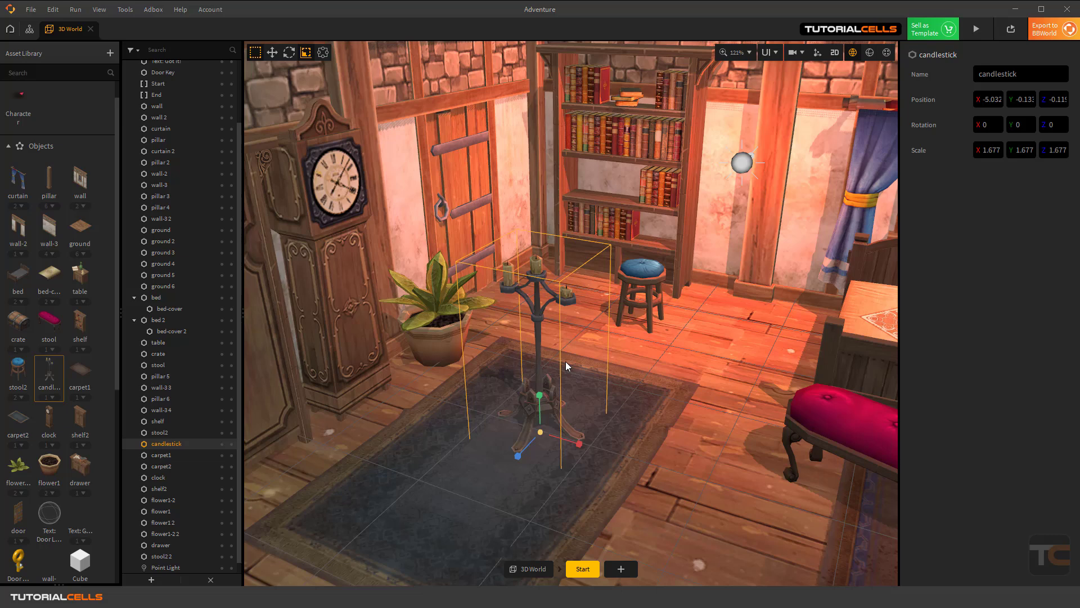
pyautogui.hotkey('ctrl', 'd')
pyautogui.press('Delete')
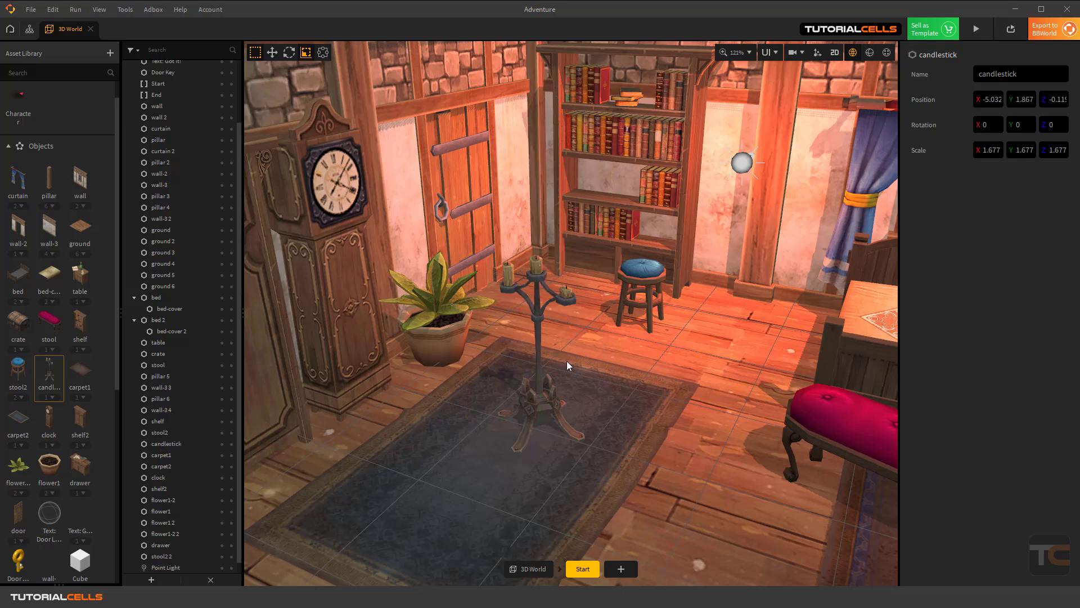
pyautogui.click(550, 394)
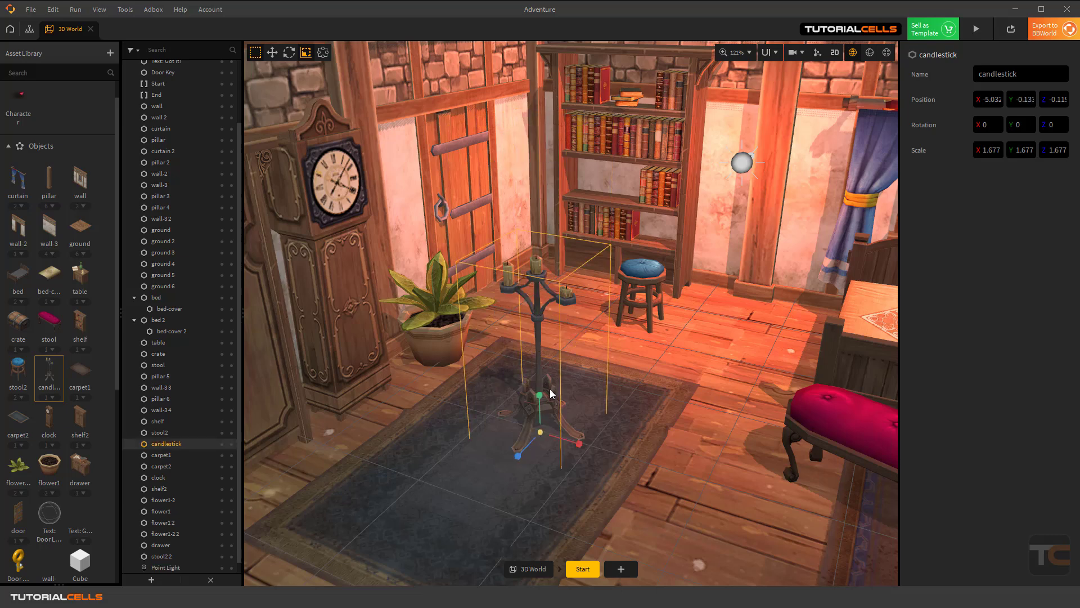
# Try duplicating the candlestick along the X axis and duplicating the copy back, undo both duplications, and reselect the original
pyautogui.hotkey('ctrl', 'd')
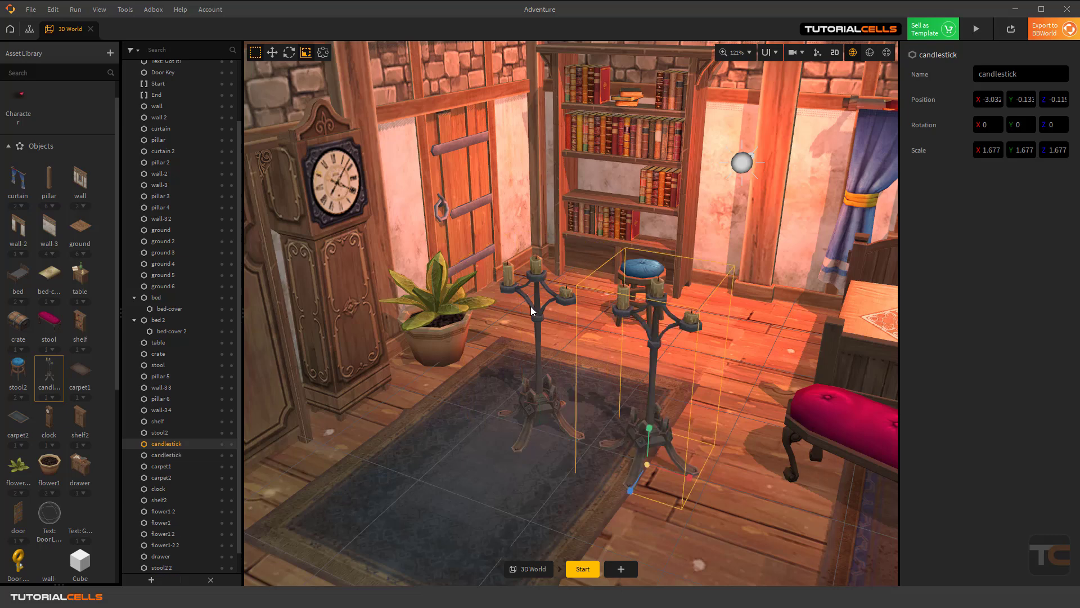
pyautogui.hotkey('ctrl', 'd')
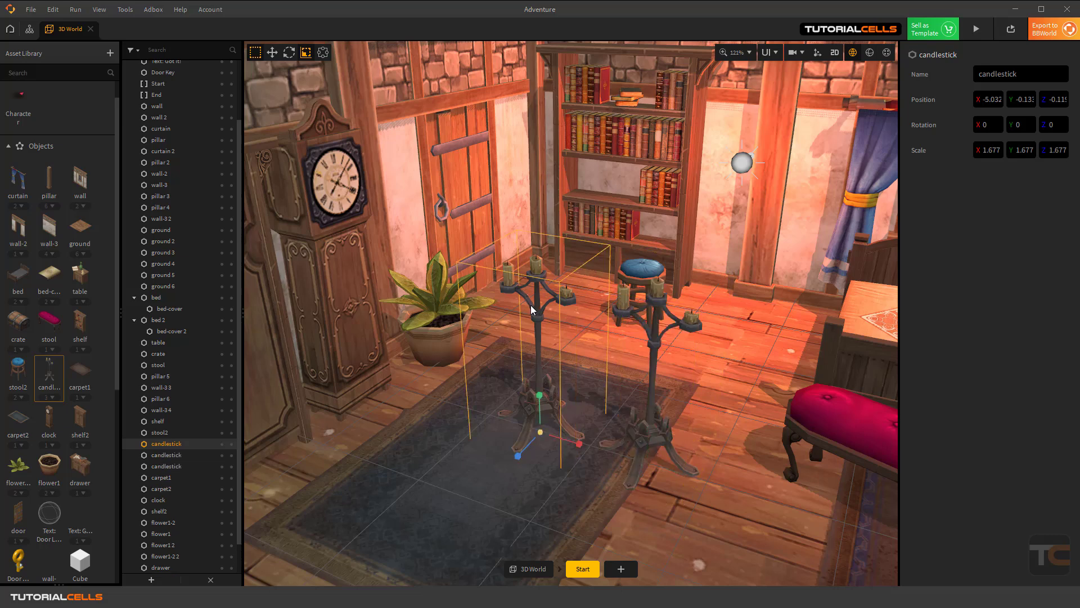
pyautogui.hotkey('ctrl', 'z')
pyautogui.hotkey('ctrl', 'z')
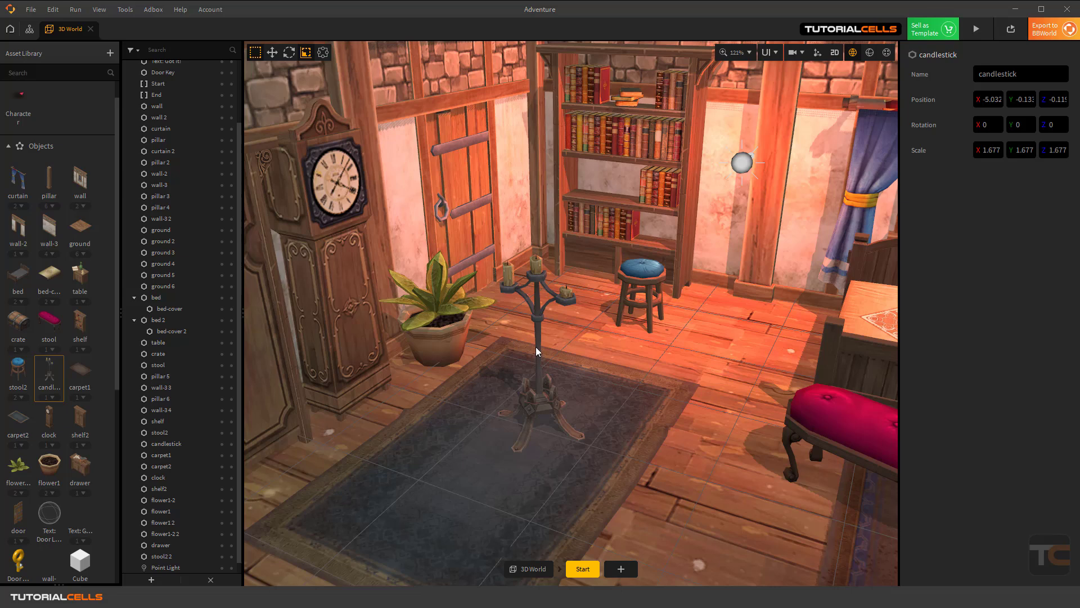
pyautogui.click(543, 364)
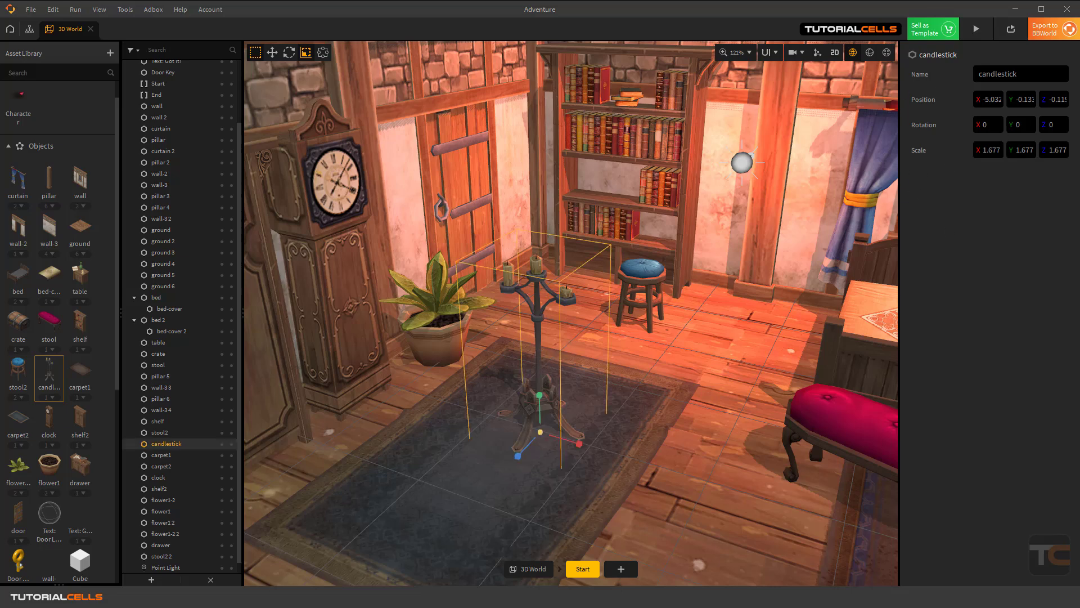
# Try duplicating the red stool at the foot of the bed and delete the copy
pyautogui.scroll(-2, 631, 300)
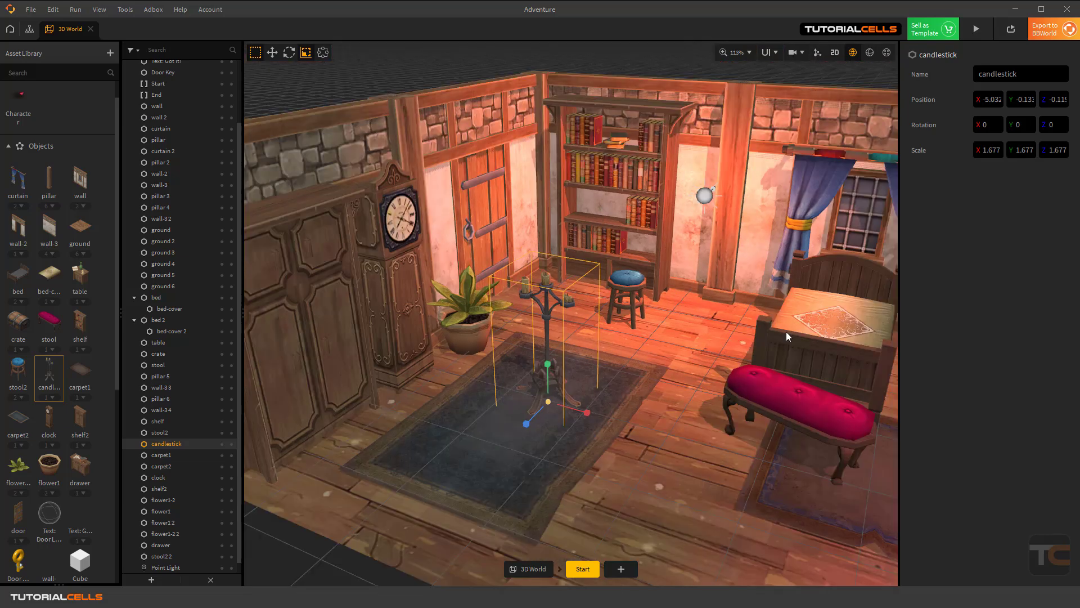
pyautogui.moveTo(785, 332); pyautogui.dragTo(675, 362, button='middle')
pyautogui.click(675, 363)
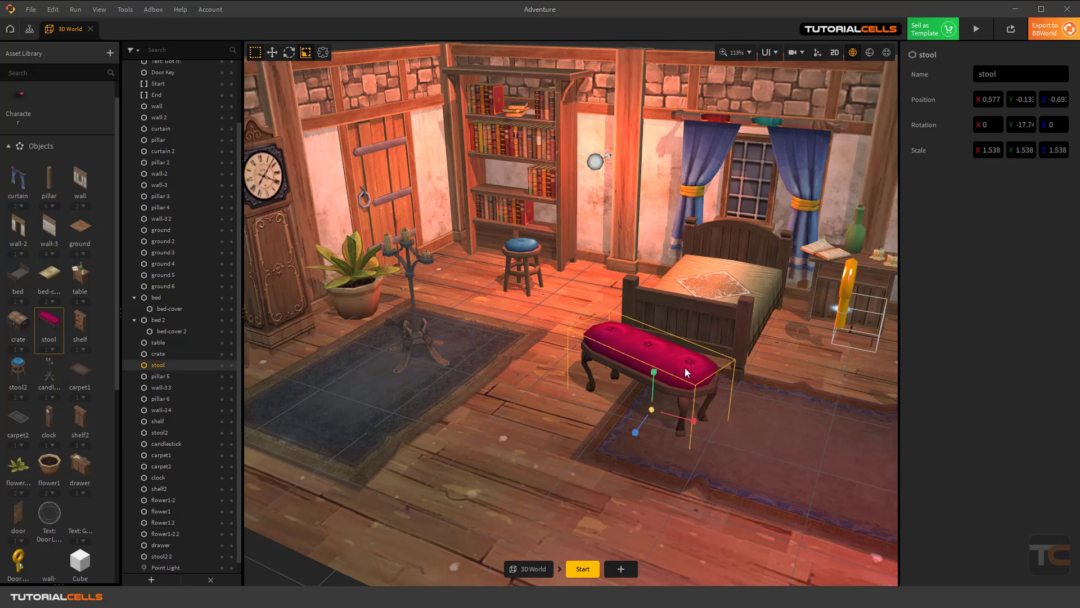
pyautogui.moveTo(684, 372); pyautogui.dragTo(718, 315, button='right')
pyautogui.hotkey('ctrl', 'd')
pyautogui.press('Delete')
# Rotate the red stool around its local Y axis to about 35.6 degrees, and return the gizmo to global axes
pyautogui.click(691, 324)
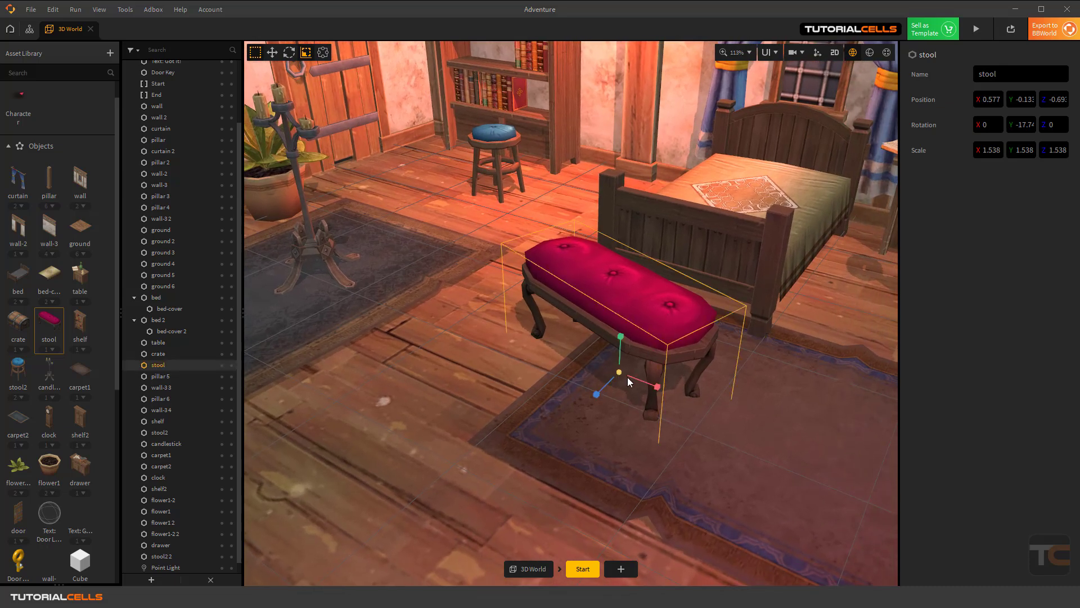
pyautogui.click(816, 53)
pyautogui.click(288, 53)
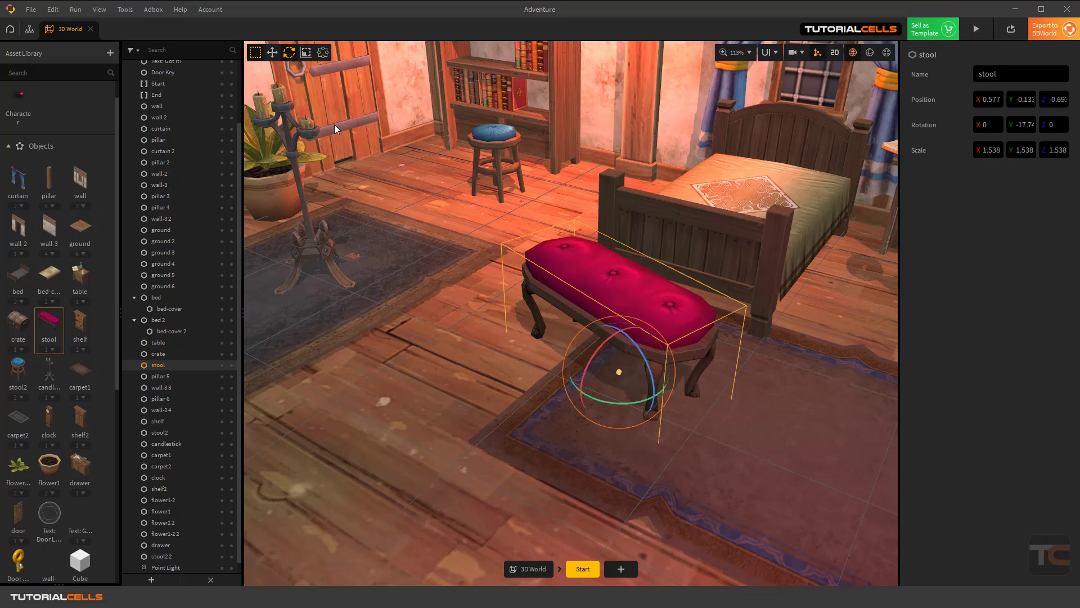
pyautogui.moveTo(616, 400); pyautogui.dragTo(652, 406)
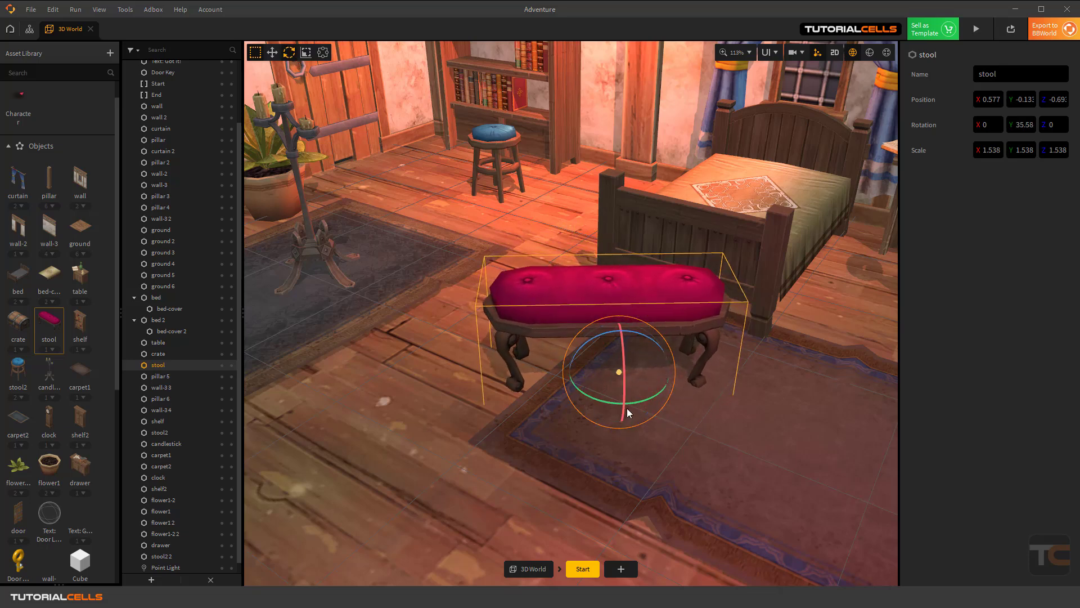
pyautogui.click(818, 53)
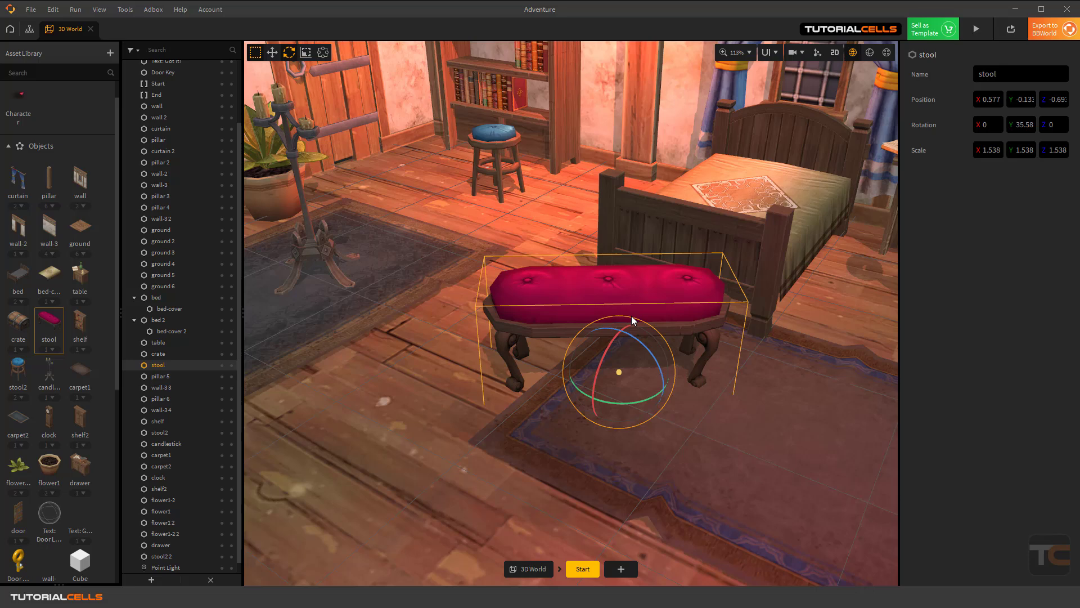
# Compare the red stool's Move gizmo in global and local axes, and preview its Multitool gizmo
pyautogui.scroll(-5, 541, 299)
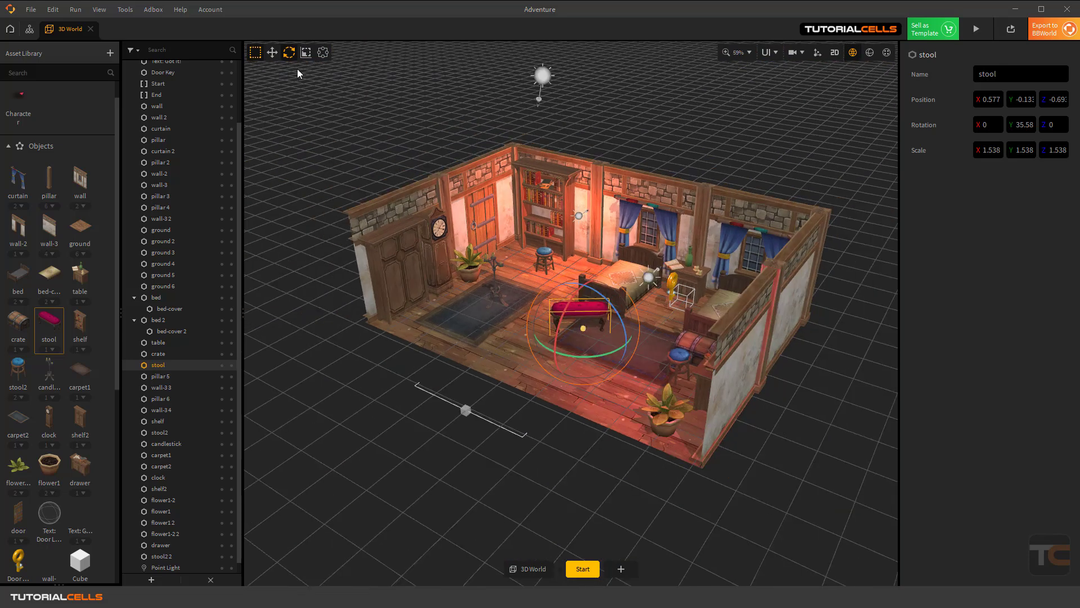
pyautogui.click(273, 53)
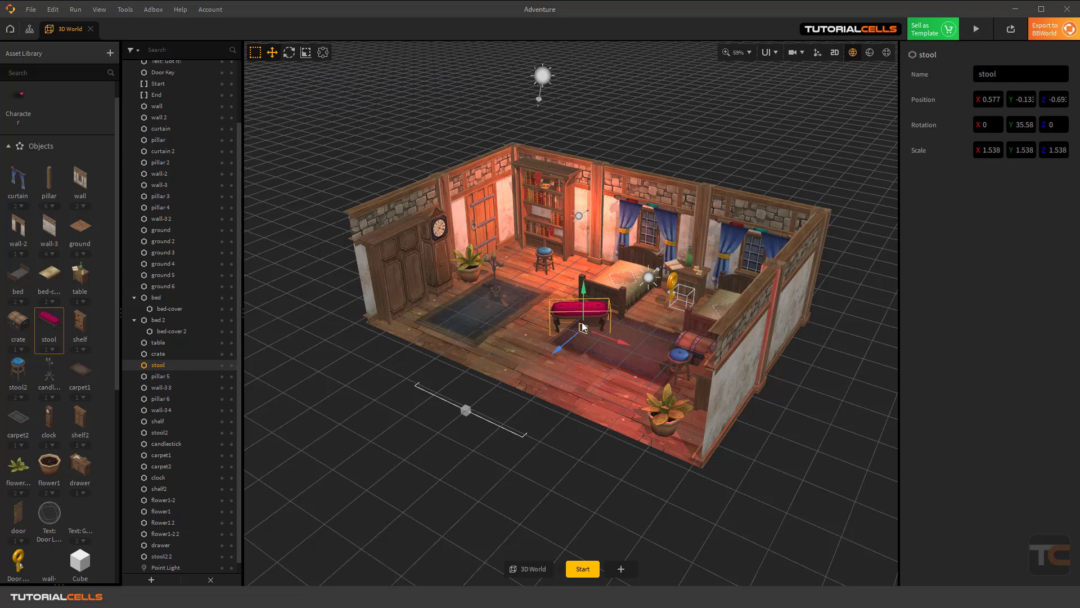
pyautogui.click(817, 53)
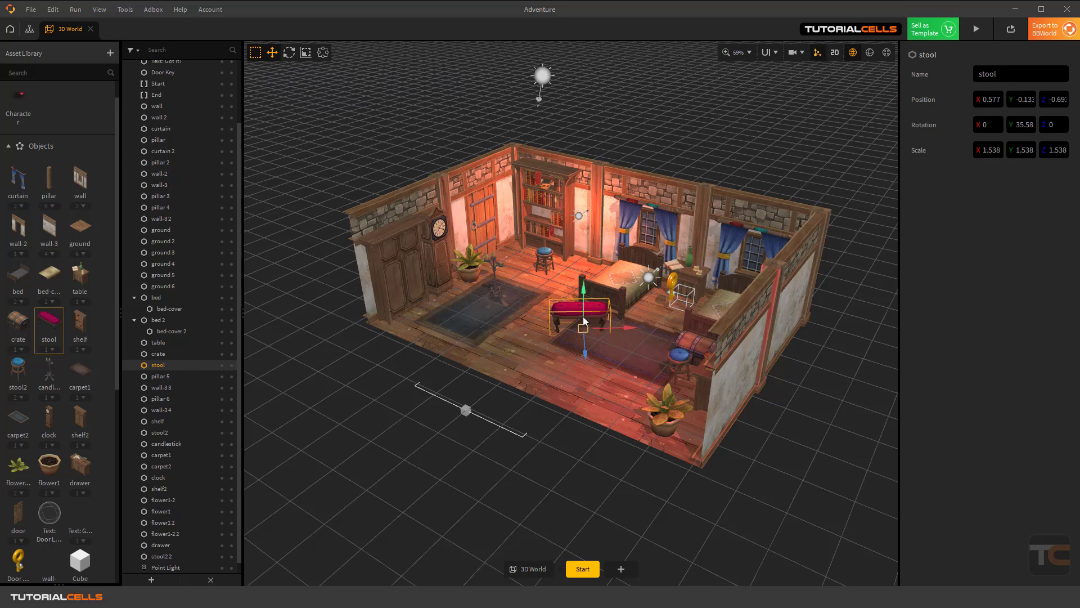
pyautogui.scroll(3, 584, 335)
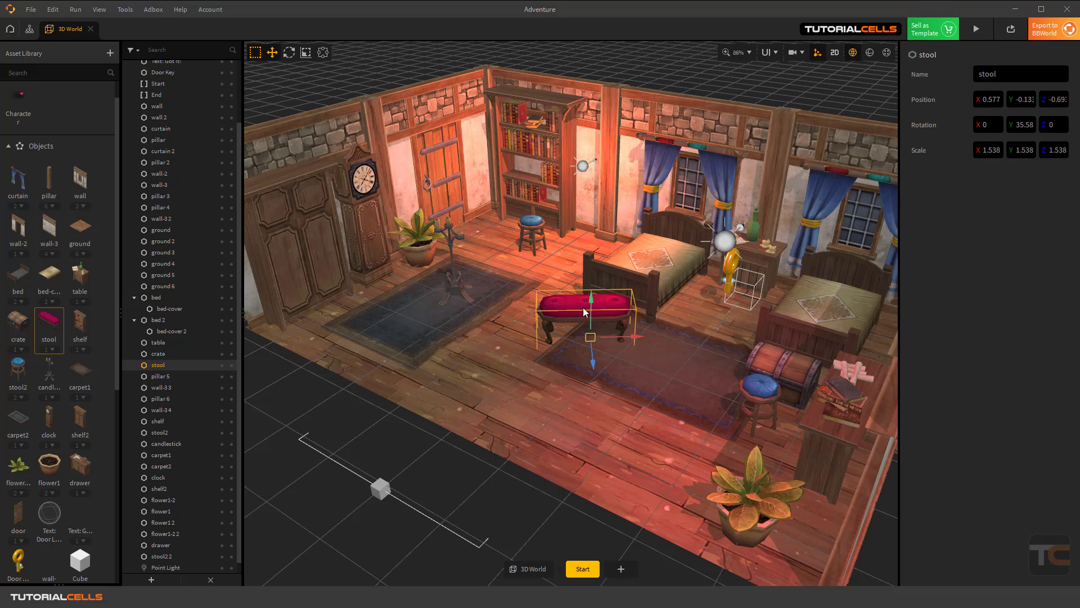
pyautogui.click(817, 54)
pyautogui.click(323, 53)
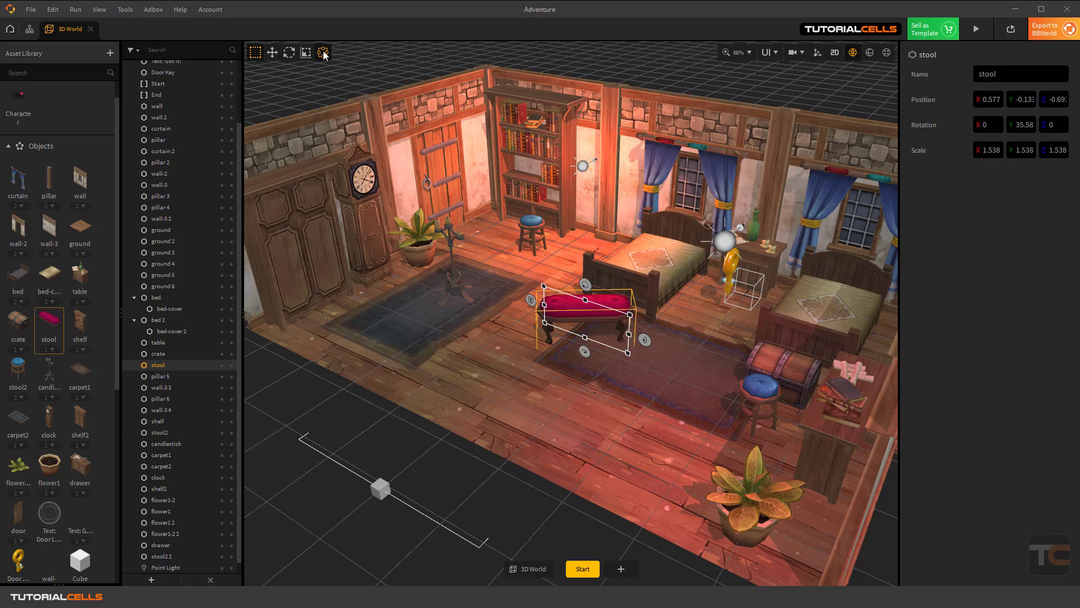
# Add a cube from the 3D shapes in front of the red stool and raise it to about Y 0.98
pyautogui.click(272, 52)
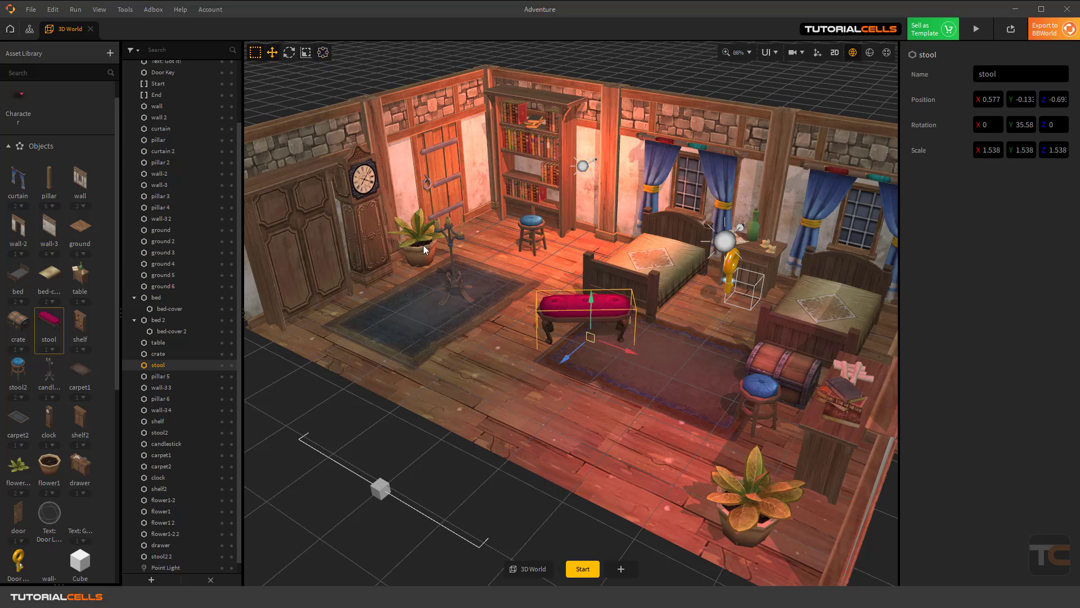
pyautogui.scroll(-6, 55, 286)
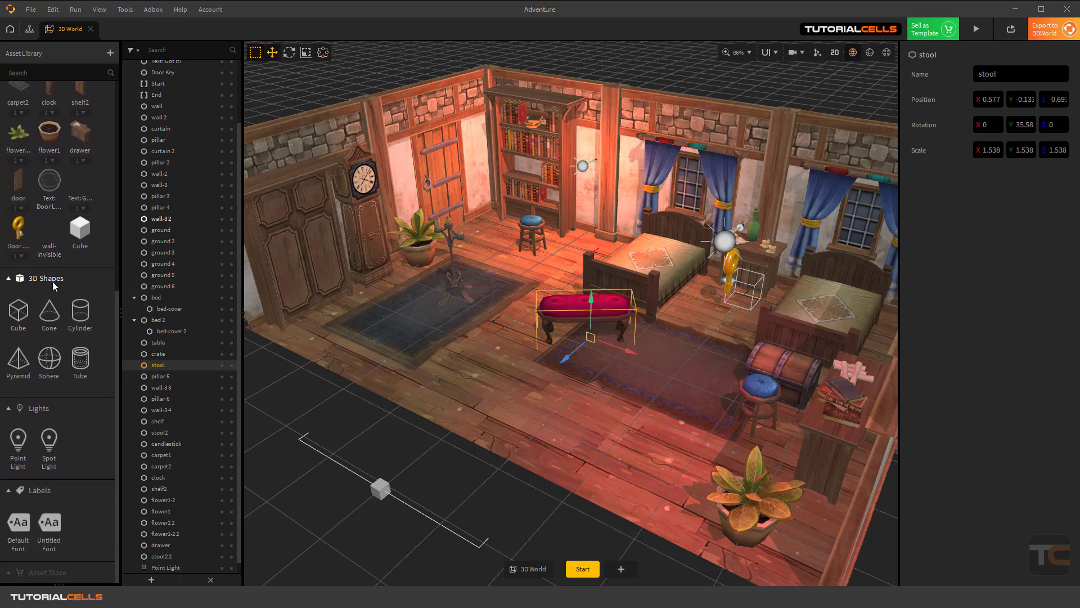
pyautogui.moveTo(19, 310); pyautogui.dragTo(536, 391)
pyautogui.moveTo(539, 351); pyautogui.dragTo(531, 320)
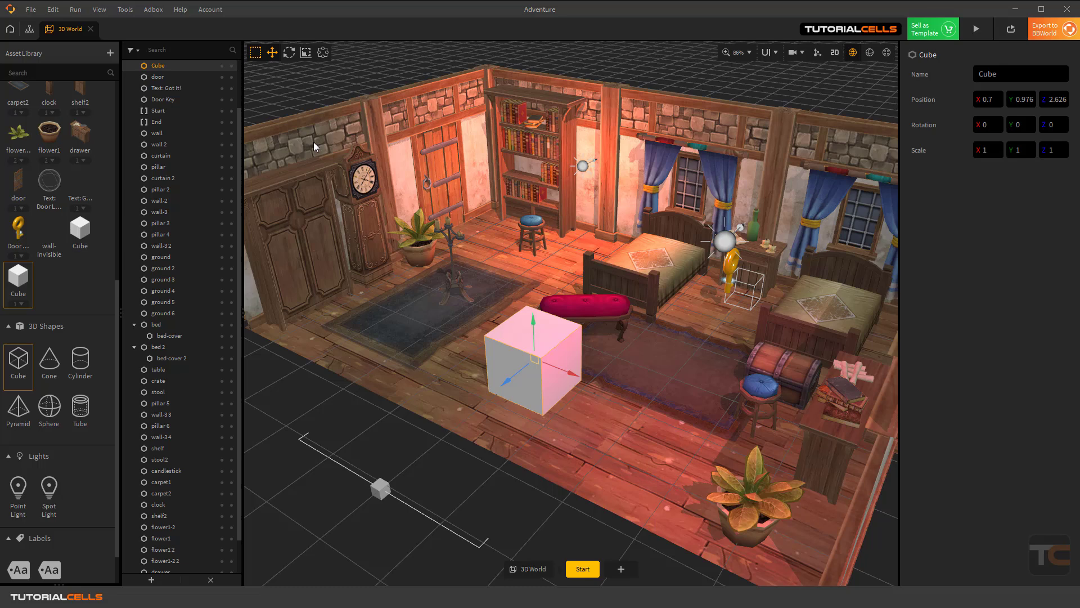
# Switch the cube to the Multitool gizmo, try duplicating the cube, delete the copy and reselect the original
pyautogui.click(322, 56)
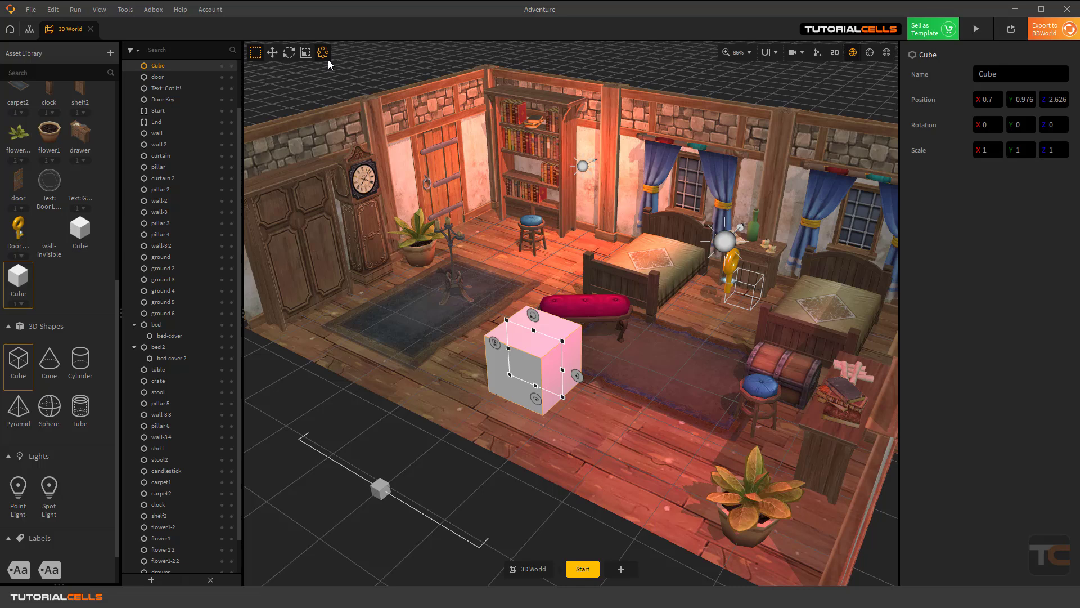
pyautogui.moveTo(525, 341); pyautogui.dragTo(564, 328, button='middle')
pyautogui.hotkey('ctrl', 'd')
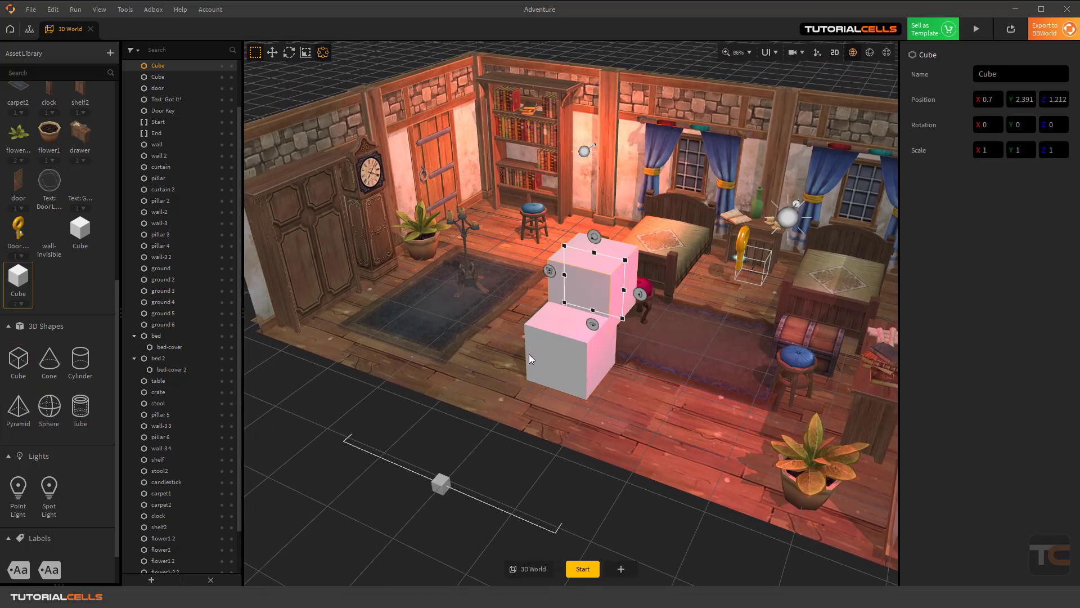
pyautogui.press('Delete')
pyautogui.click(552, 359)
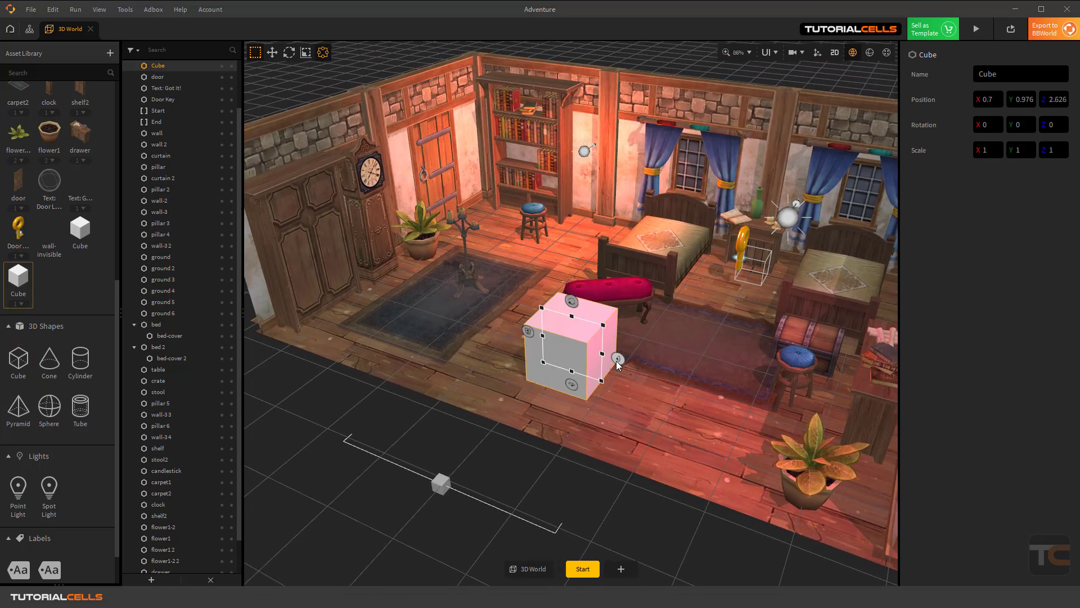
# Try the Multitool's rotation handles on the cube, including about -37.3 degrees around X and -47.6 around Z, undoing each rotation
pyautogui.moveTo(617, 362)
pyautogui.mouseDown()
pyautogui.moveTo(627, 312)
pyautogui.moveTo(617, 362)
pyautogui.moveTo(624, 342)
pyautogui.mouseUp()
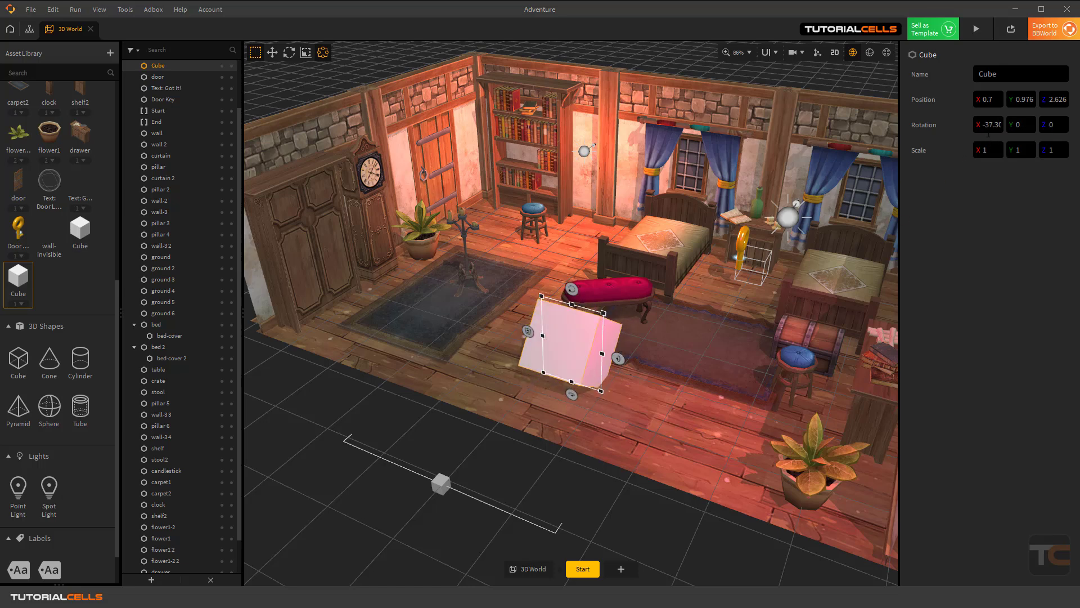
pyautogui.hotkey('ctrl', 'z')
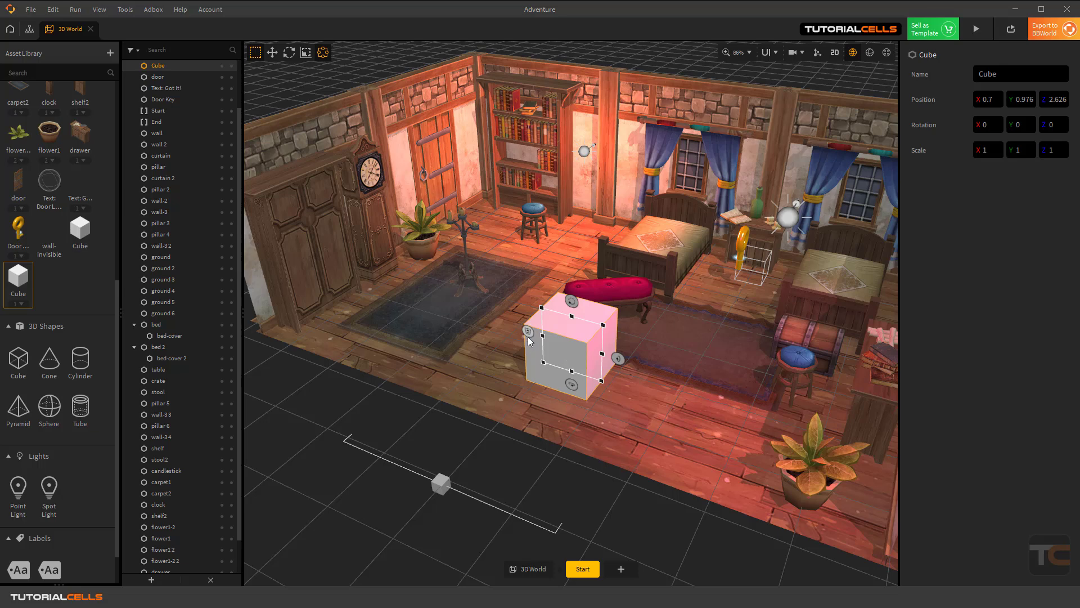
pyautogui.moveTo(573, 302); pyautogui.dragTo(599, 329)
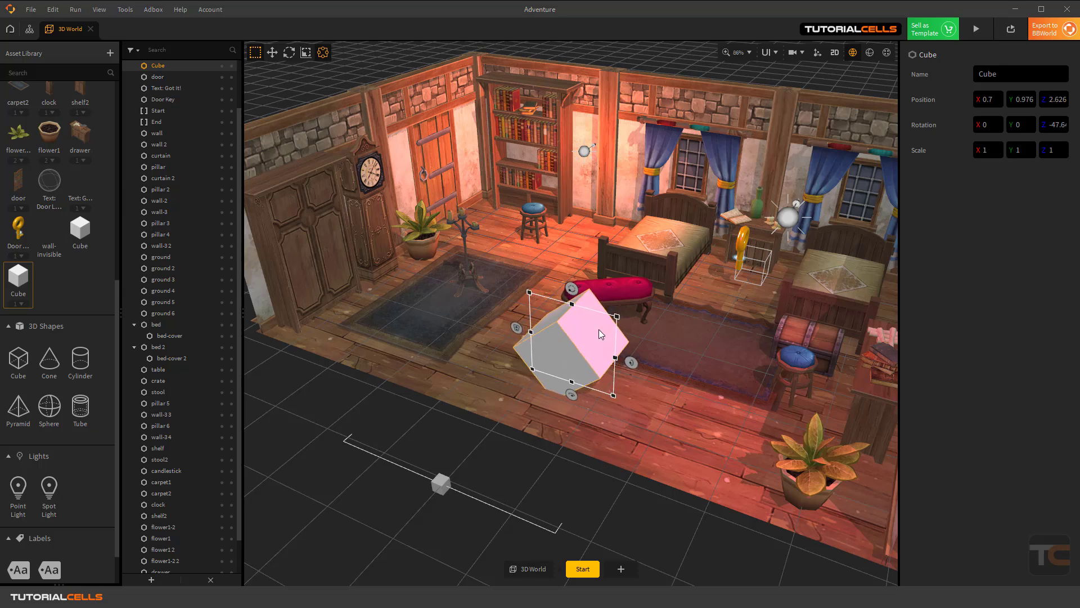
pyautogui.hotkey('ctrl', 'z')
pyautogui.moveTo(572, 387)
pyautogui.mouseDown()
pyautogui.moveTo(546, 369)
pyautogui.moveTo(565, 370)
pyautogui.mouseUp()
pyautogui.hotkey('ctrl', 'z')
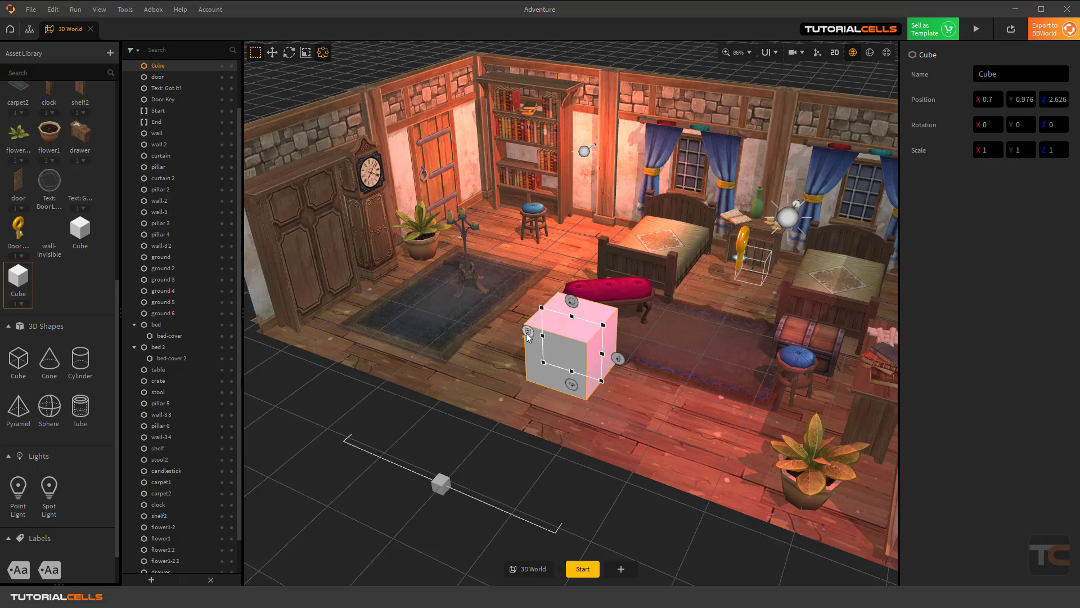
# Move the cube along Z with the Multitool to about 3.64 in 3D, -1.92 in the front 2D view, and 3.44 back in 3D
pyautogui.moveTo(528, 336); pyautogui.dragTo(501, 358)
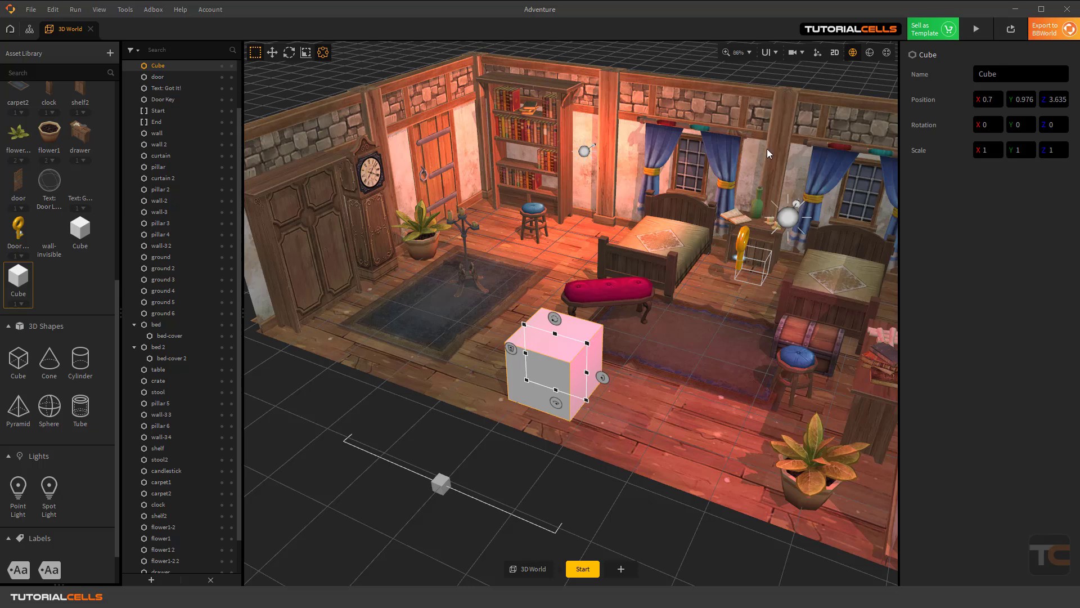
pyautogui.click(834, 53)
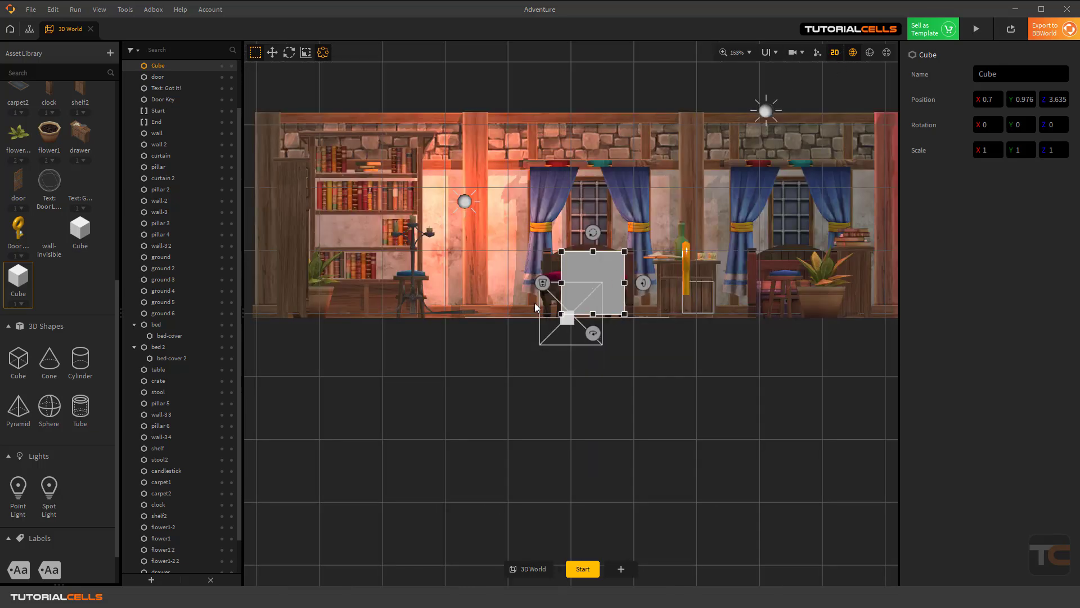
pyautogui.moveTo(544, 285); pyautogui.dragTo(568, 178)
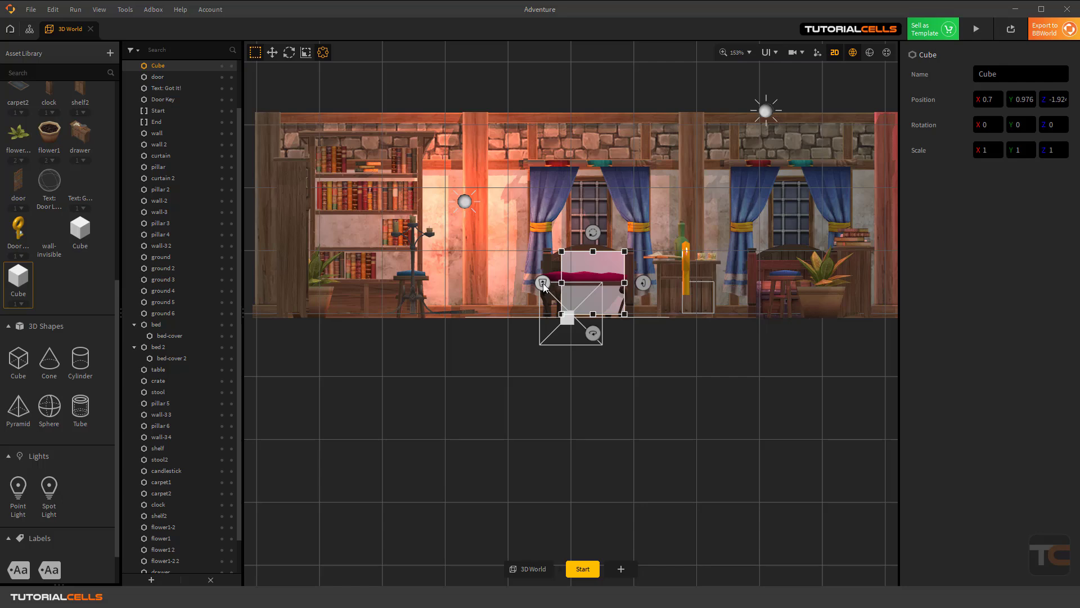
pyautogui.click(834, 52)
pyautogui.moveTo(593, 270); pyautogui.dragTo(520, 351)
# In 2D mode, move the cube along Z to about -2.66 from the top view, and to about 3.19 from the front view
pyautogui.click(835, 52)
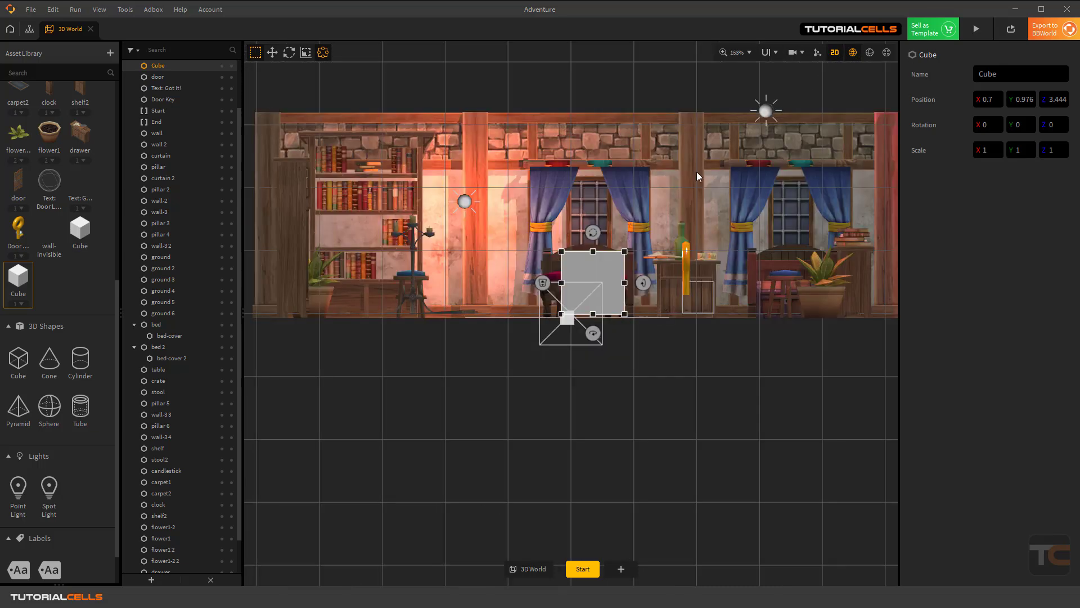
pyautogui.click(540, 283)
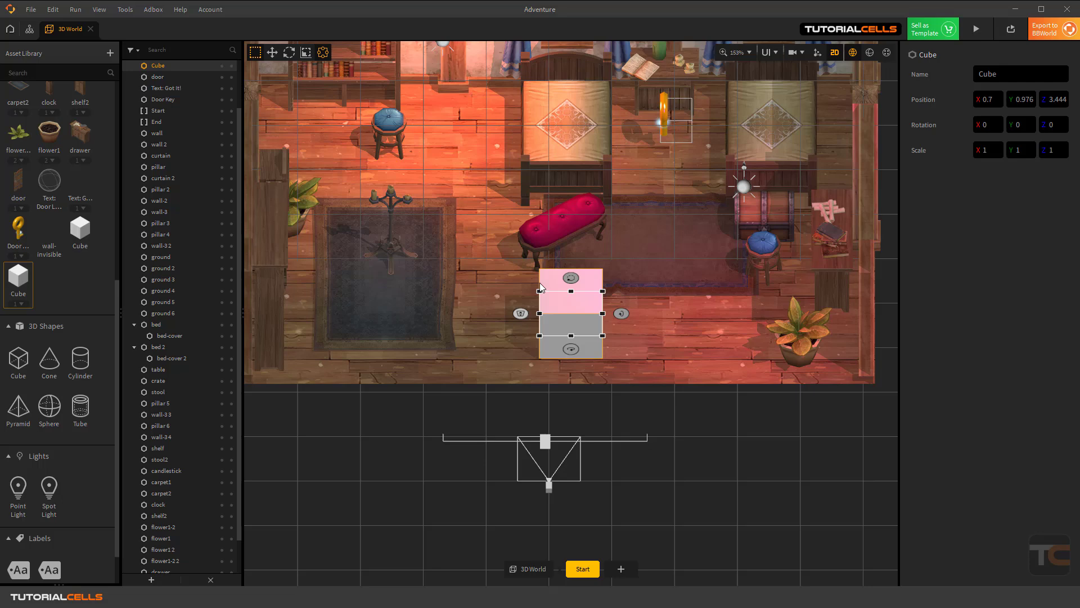
pyautogui.moveTo(540, 287); pyautogui.dragTo(570, 151)
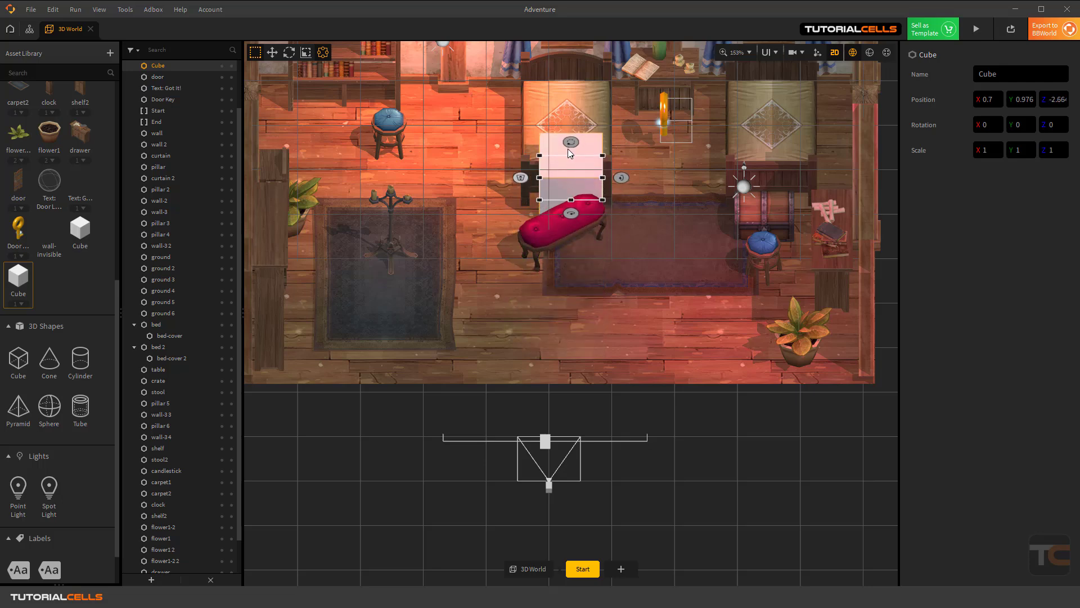
pyautogui.click(570, 142)
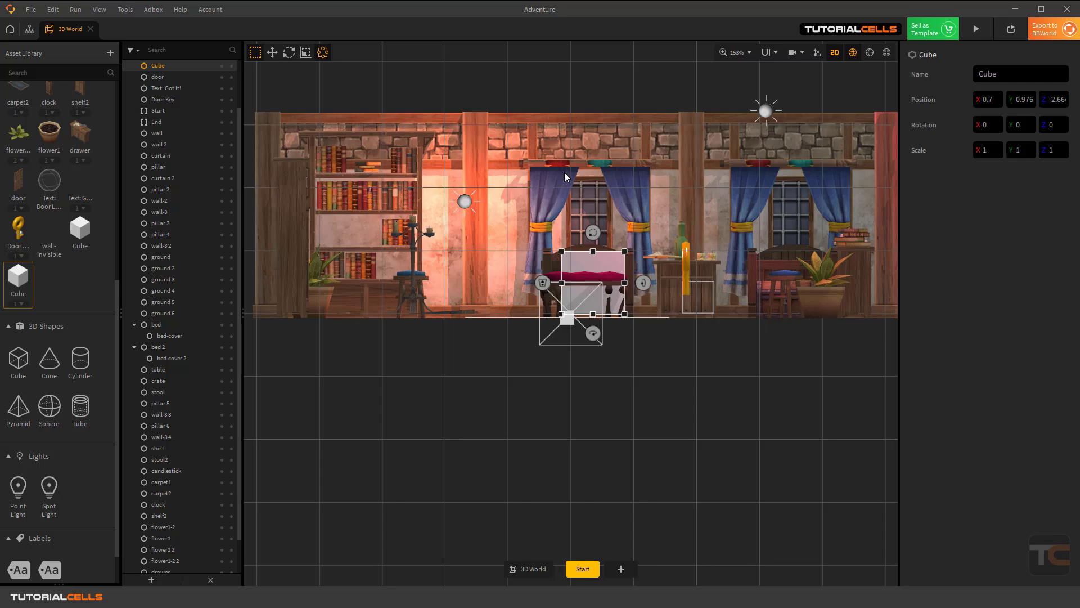
pyautogui.moveTo(547, 285); pyautogui.dragTo(535, 414)
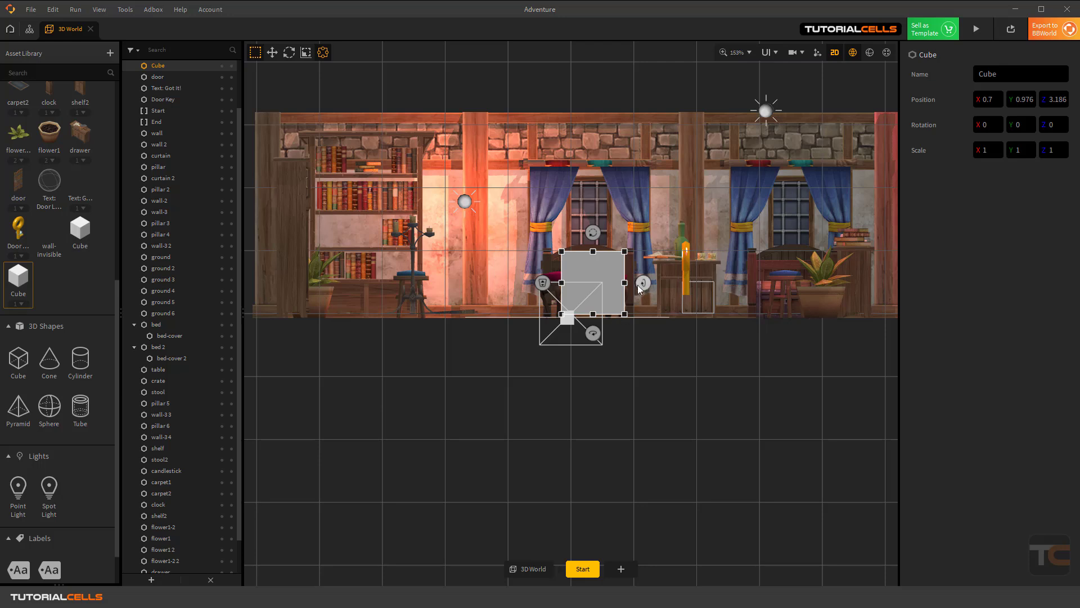
# Try rotating the cube in the front 2D view, about 28.6 degrees around X and slightly around Z, undoing both rotations
pyautogui.moveTo(642, 283); pyautogui.dragTo(645, 306)
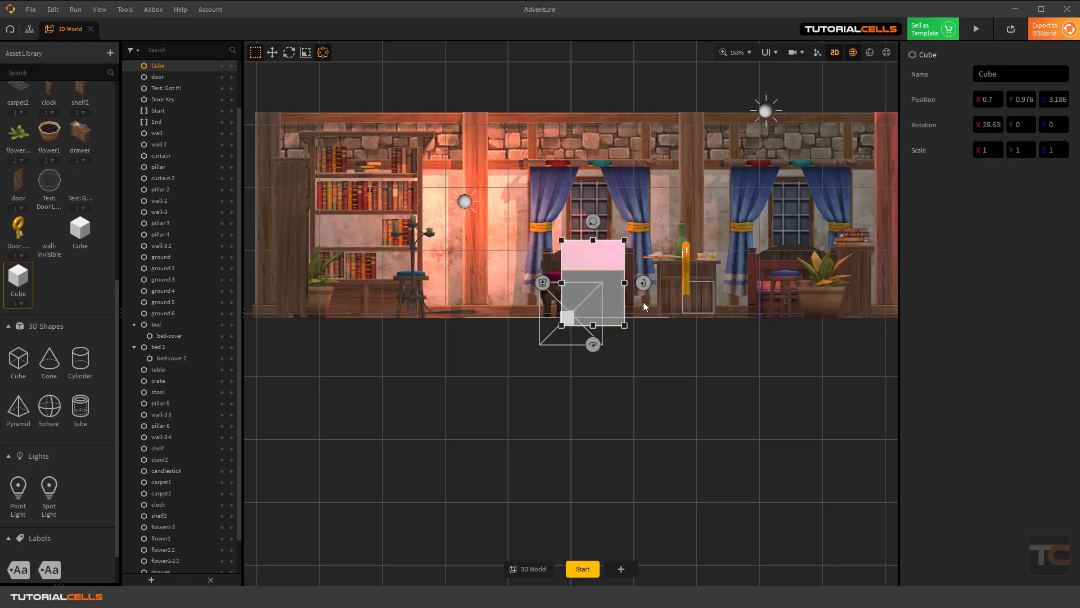
pyautogui.hotkey('ctrl', 'z')
pyautogui.moveTo(594, 234); pyautogui.dragTo(608, 243)
pyautogui.hotkey('ctrl', 'z')
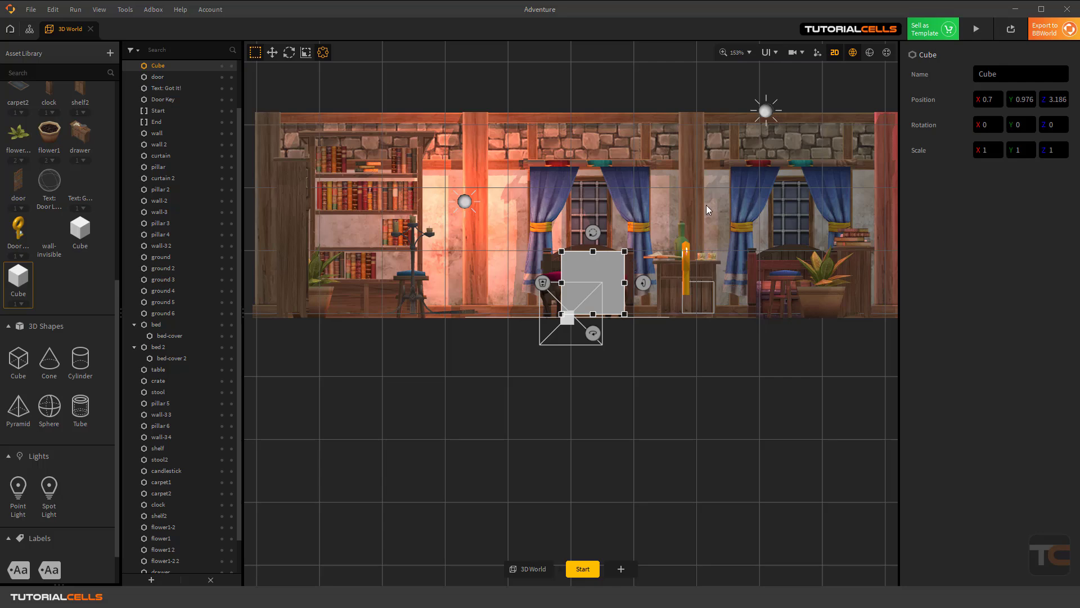
# Back in 3D, resize the cube to about 2.04 in X and 0.65 in Y, and widen X to about 2.34 with the Scale tool
pyautogui.click(834, 53)
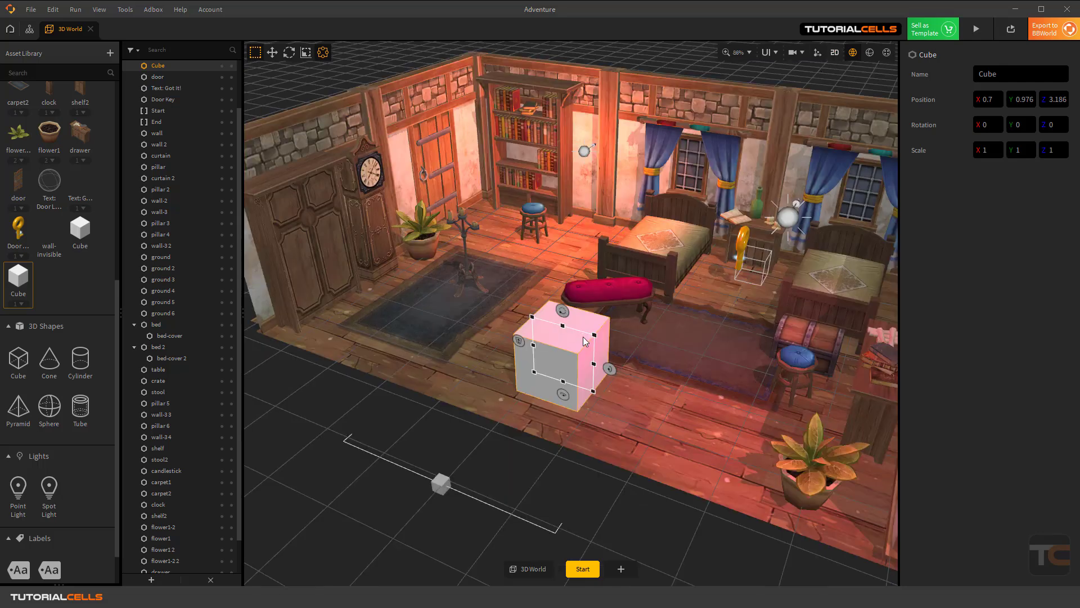
pyautogui.moveTo(593, 364)
pyautogui.mouseDown()
pyautogui.moveTo(676, 402)
pyautogui.moveTo(595, 347)
pyautogui.moveTo(599, 356)
pyautogui.mouseUp()
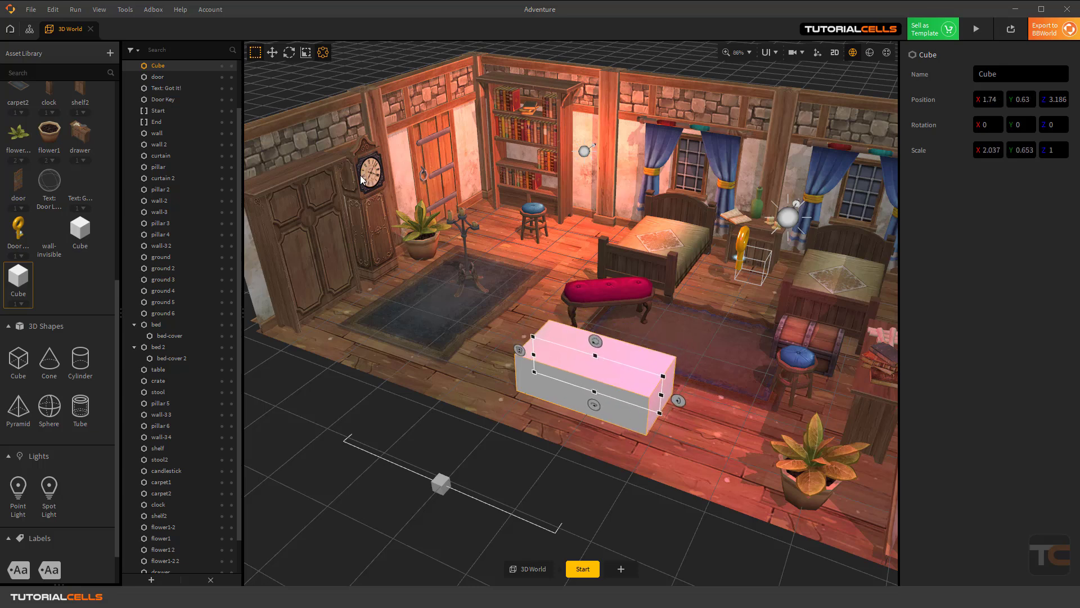
pyautogui.click(306, 52)
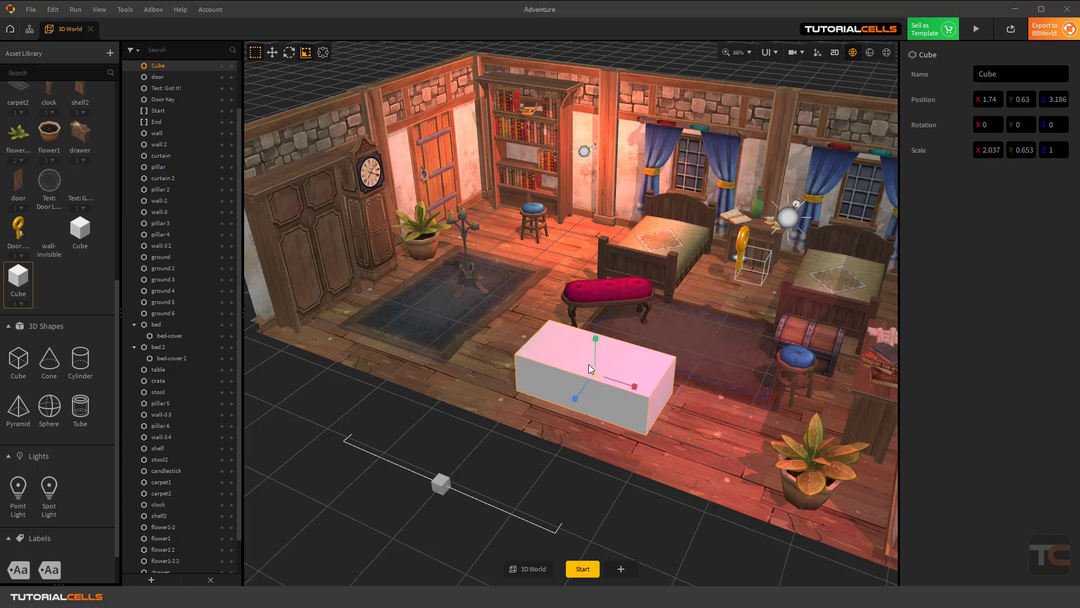
pyautogui.moveTo(637, 387); pyautogui.dragTo(642, 389)
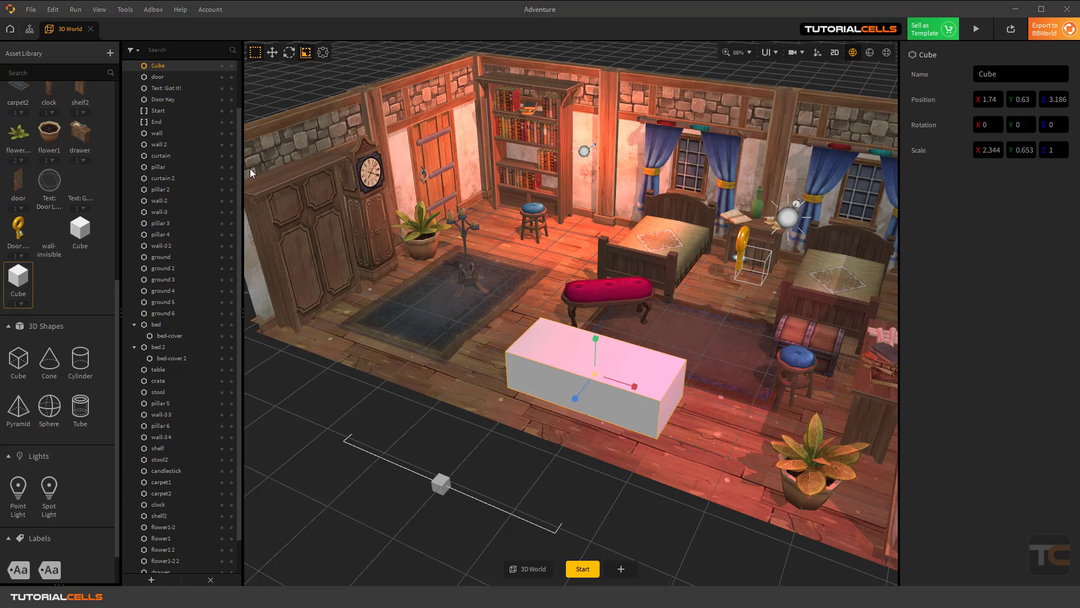
# Resize the cube from several view angles with the Multitool to a scale of about 1.99, 0.51 and 1.34, raising it to Y 1.05
pyautogui.click(322, 53)
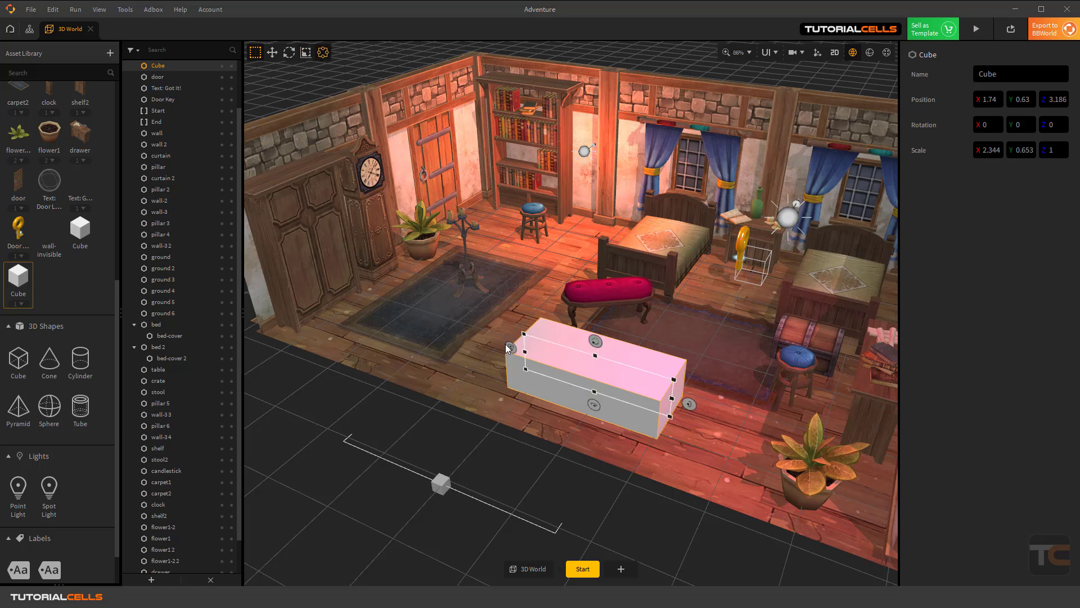
pyautogui.moveTo(523, 350)
pyautogui.mouseDown()
pyautogui.moveTo(547, 343)
pyautogui.moveTo(529, 304)
pyautogui.moveTo(521, 334)
pyautogui.moveTo(565, 306)
pyautogui.moveTo(533, 347)
pyautogui.mouseUp()
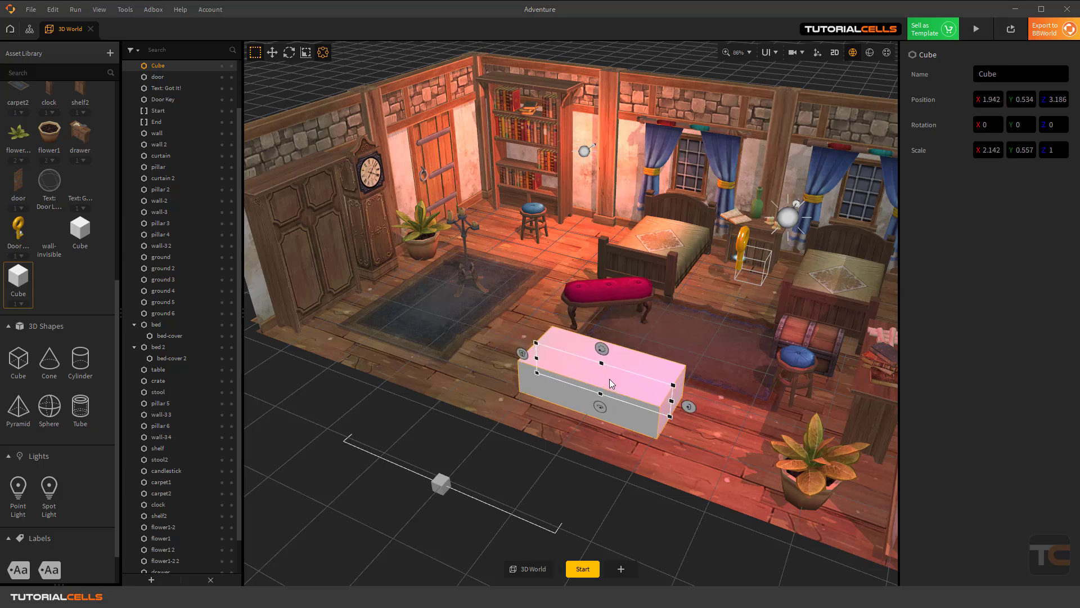
pyautogui.moveTo(580, 368); pyautogui.dragTo(797, 363, button='middle')
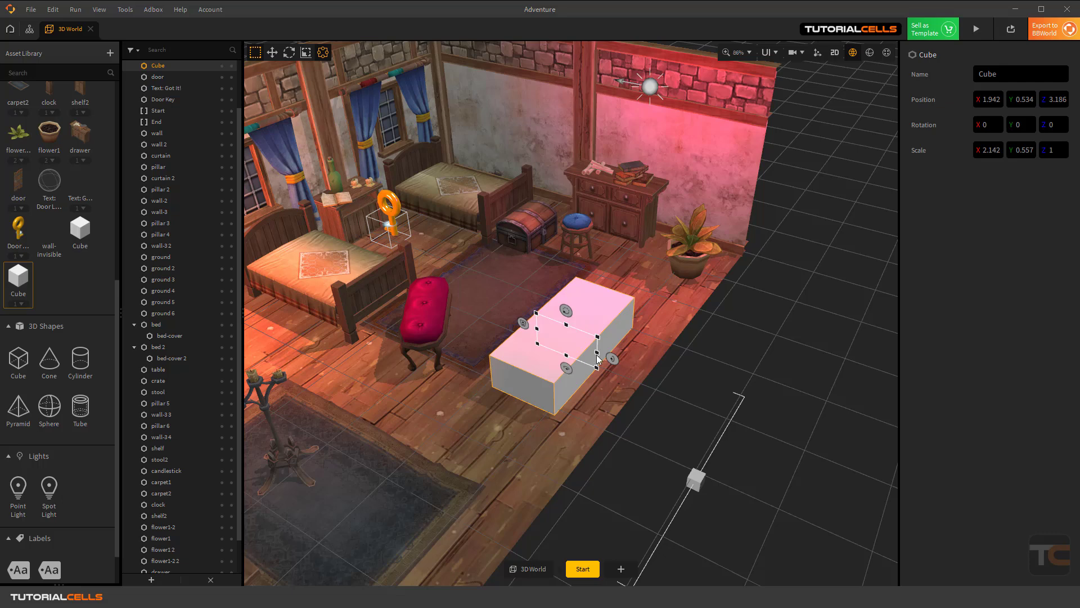
pyautogui.moveTo(591, 359)
pyautogui.mouseDown()
pyautogui.moveTo(584, 353)
pyautogui.moveTo(618, 364)
pyautogui.moveTo(594, 366)
pyautogui.mouseUp()
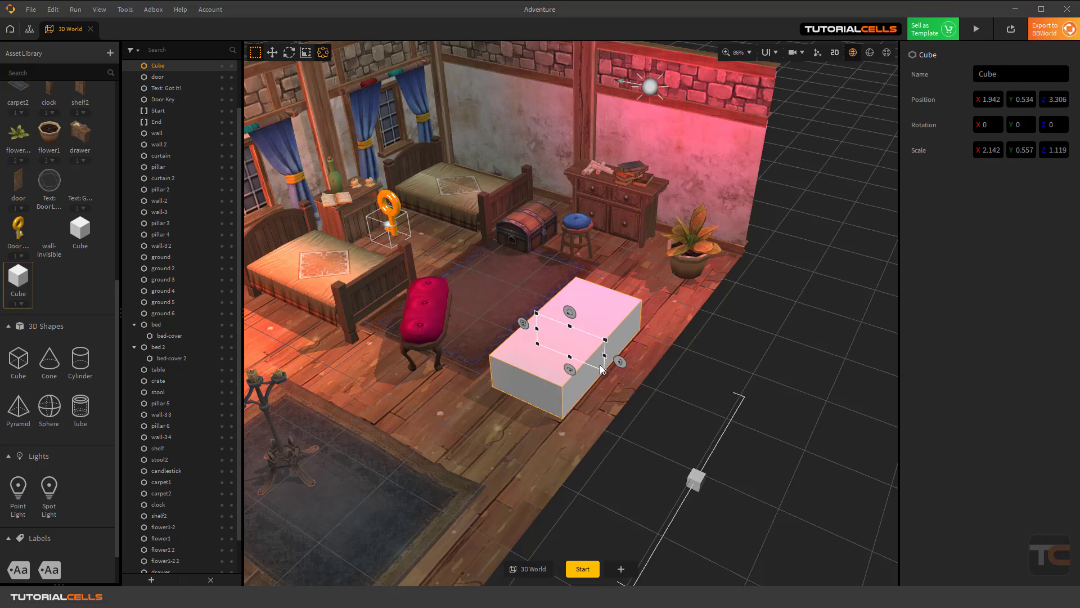
pyautogui.moveTo(538, 330); pyautogui.dragTo(565, 328)
pyautogui.click(541, 354)
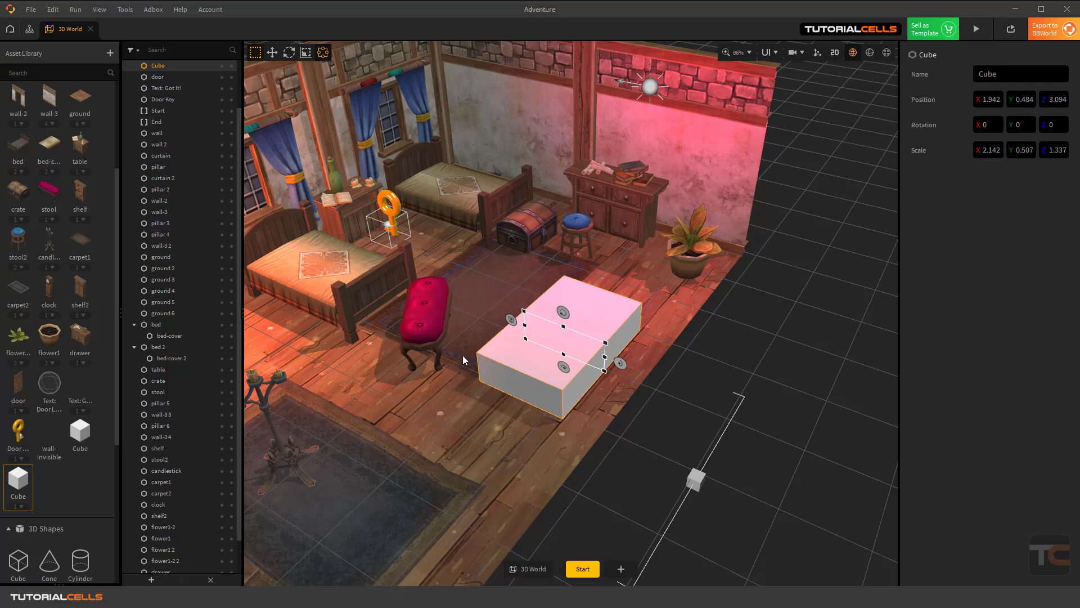
pyautogui.moveTo(597, 352)
pyautogui.mouseDown(button='right')
pyautogui.moveTo(585, 309)
pyautogui.moveTo(568, 428)
pyautogui.moveTo(566, 309)
pyautogui.moveTo(560, 405)
pyautogui.moveTo(595, 342)
pyautogui.mouseUp(button='right')
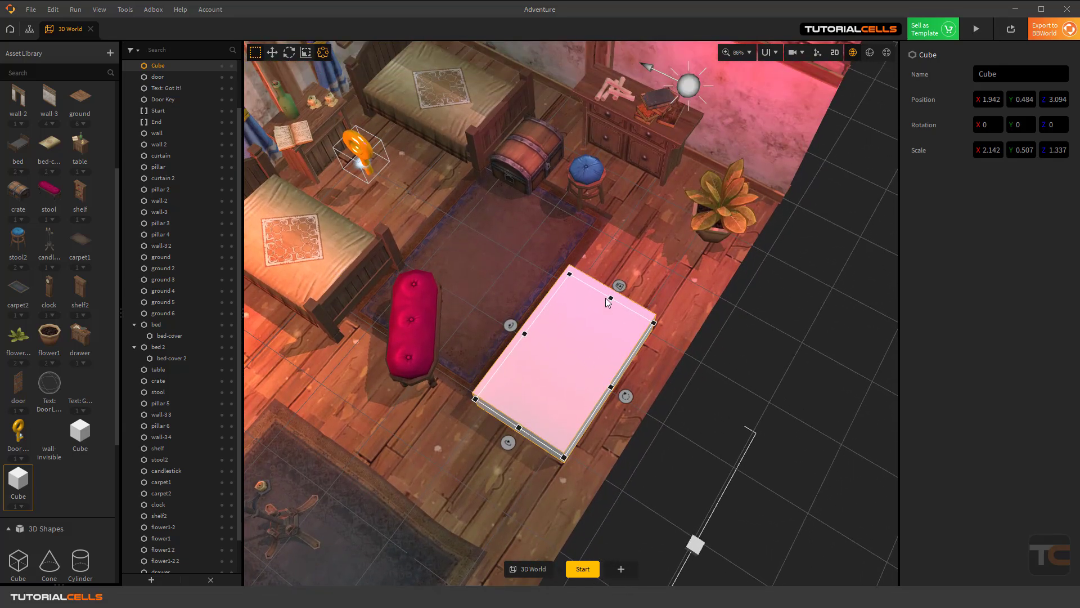
pyautogui.moveTo(612, 300)
pyautogui.mouseDown()
pyautogui.moveTo(575, 343)
pyautogui.moveTo(610, 302)
pyautogui.moveTo(609, 258)
pyautogui.moveTo(612, 318)
pyautogui.moveTo(613, 283)
pyautogui.moveTo(613, 307)
pyautogui.moveTo(612, 293)
pyautogui.mouseUp()
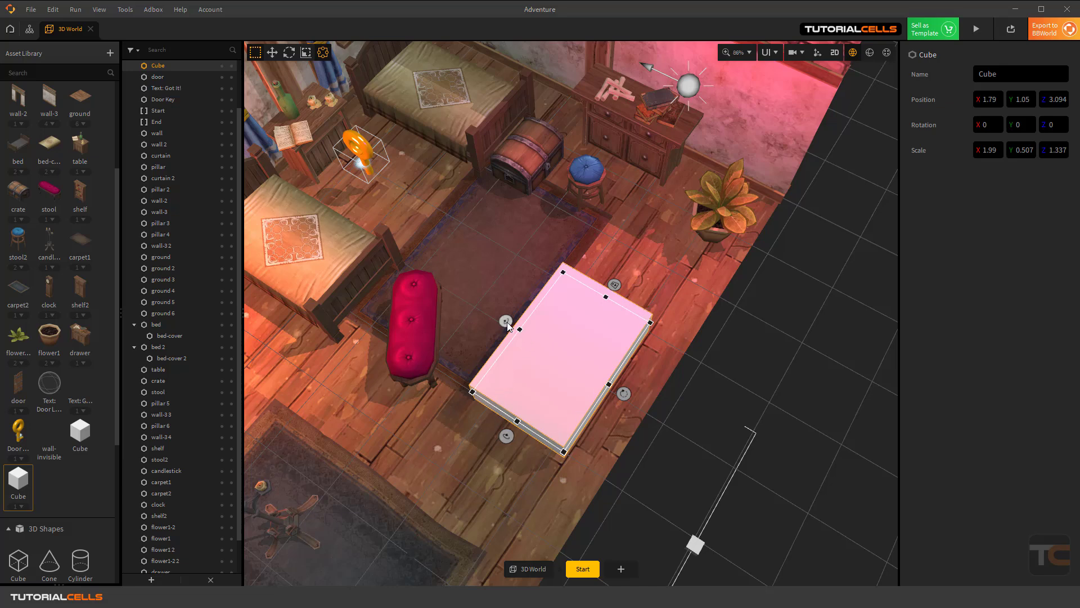
# Rotate the cube about 2.4 degrees around Z with the Multitool, and reset its Z rotation to 0
pyautogui.moveTo(506, 321)
pyautogui.mouseDown()
pyautogui.moveTo(526, 286)
pyautogui.moveTo(495, 315)
pyautogui.mouseUp()
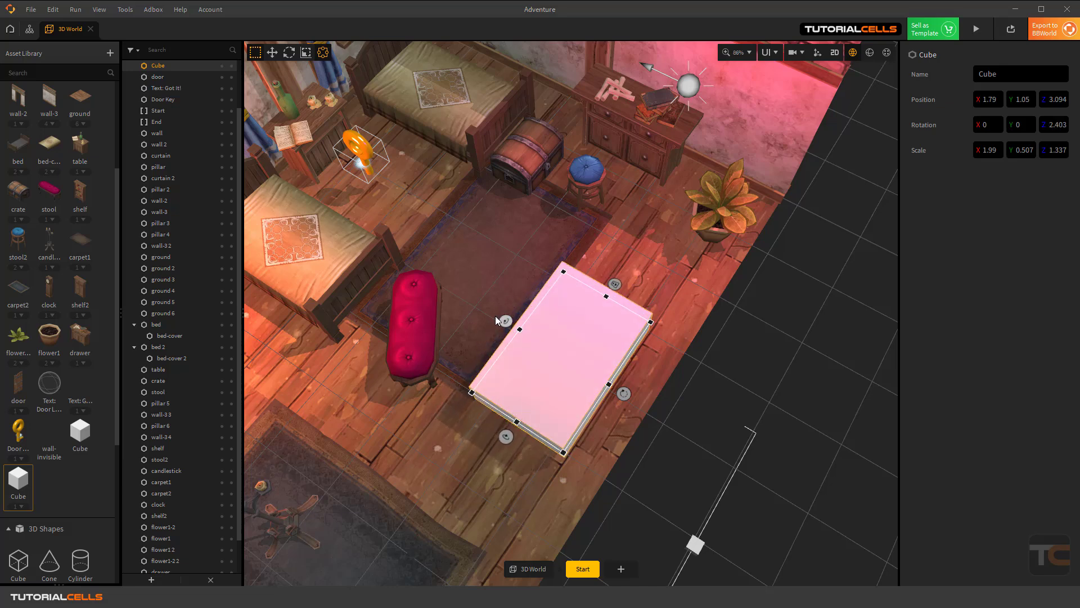
pyautogui.click(1051, 124)
pyautogui.moveTo(1068, 124); pyautogui.dragTo(1037, 133)
pyautogui.write('0')
pyautogui.press('Return')
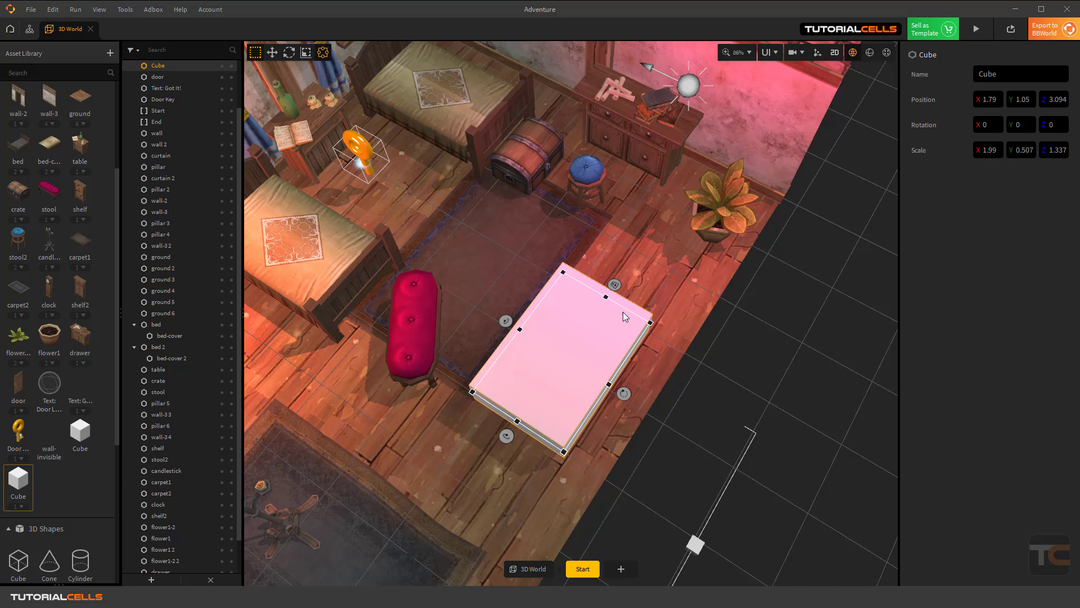
# Shrink the cube from above to a scale of about 1.17 in X and 0.92 in Z, and try duplicating it, deleting the copy
pyautogui.moveTo(610, 384); pyautogui.dragTo(541, 362)
pyautogui.moveTo(541, 362); pyautogui.dragTo(566, 395, button='right')
pyautogui.hotkey('ctrl', 'd')
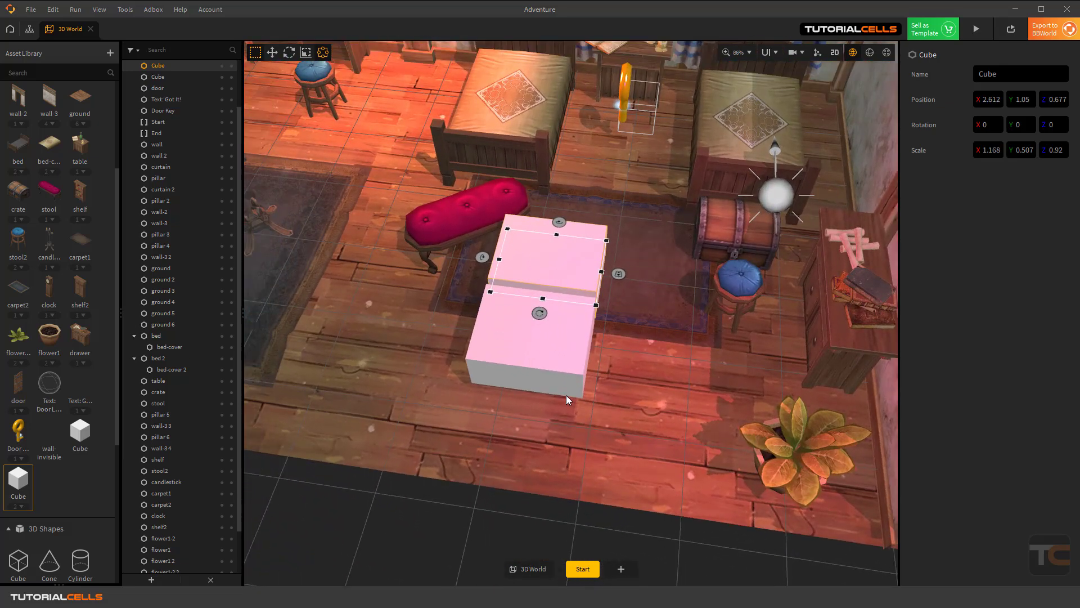
pyautogui.press('Delete')
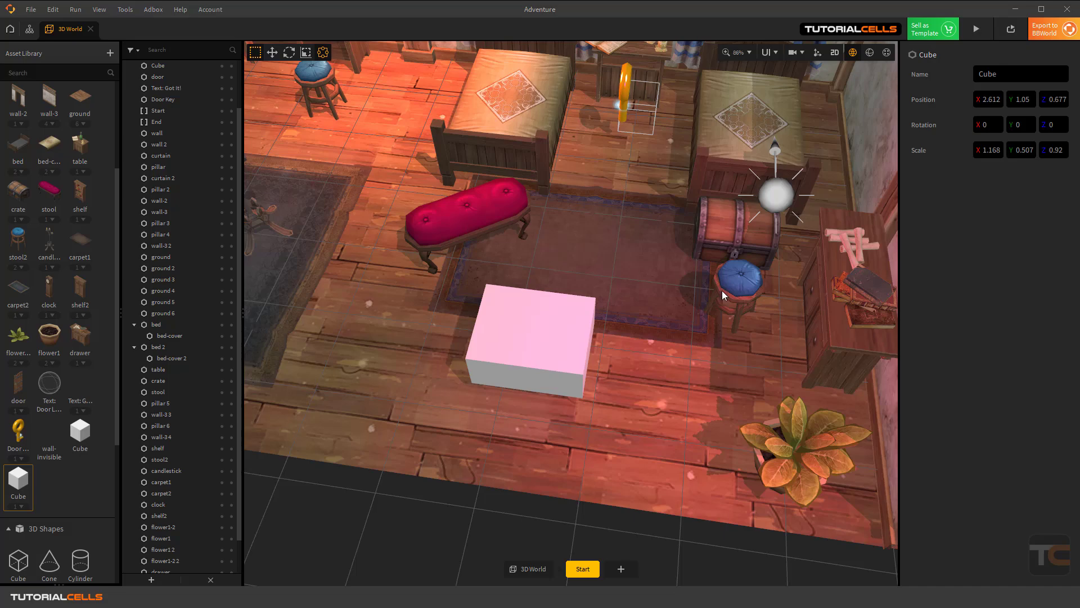
# Select the crate at the foot of the bed and widen it with the Multitool to an X scale of about 1.75
pyautogui.click(724, 244)
pyautogui.moveTo(724, 245); pyautogui.dragTo(743, 275, button='right')
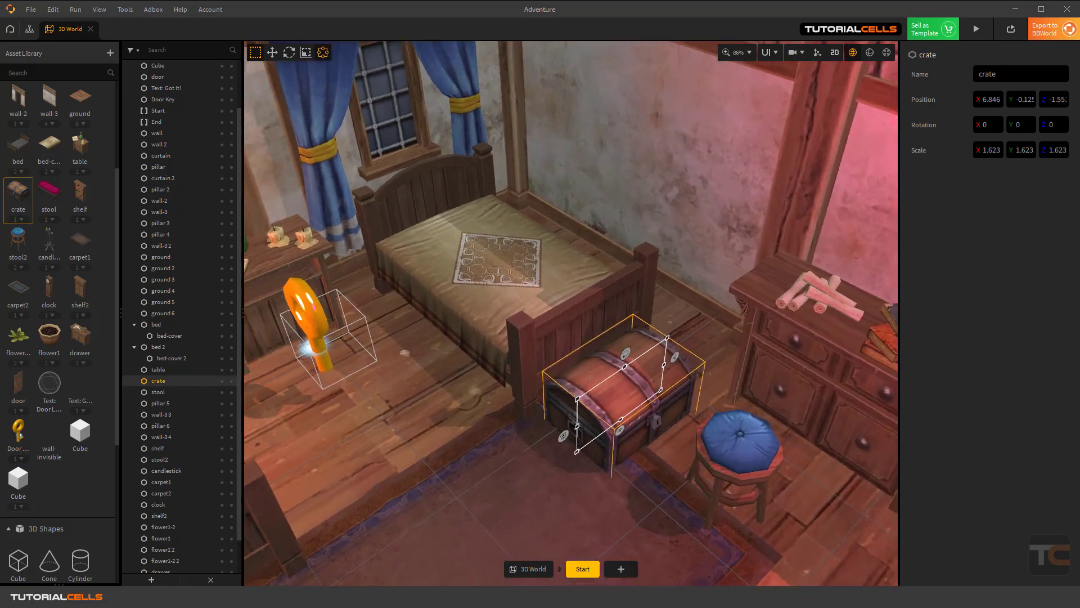
pyautogui.moveTo(543, 349); pyautogui.dragTo(543, 391, button='right')
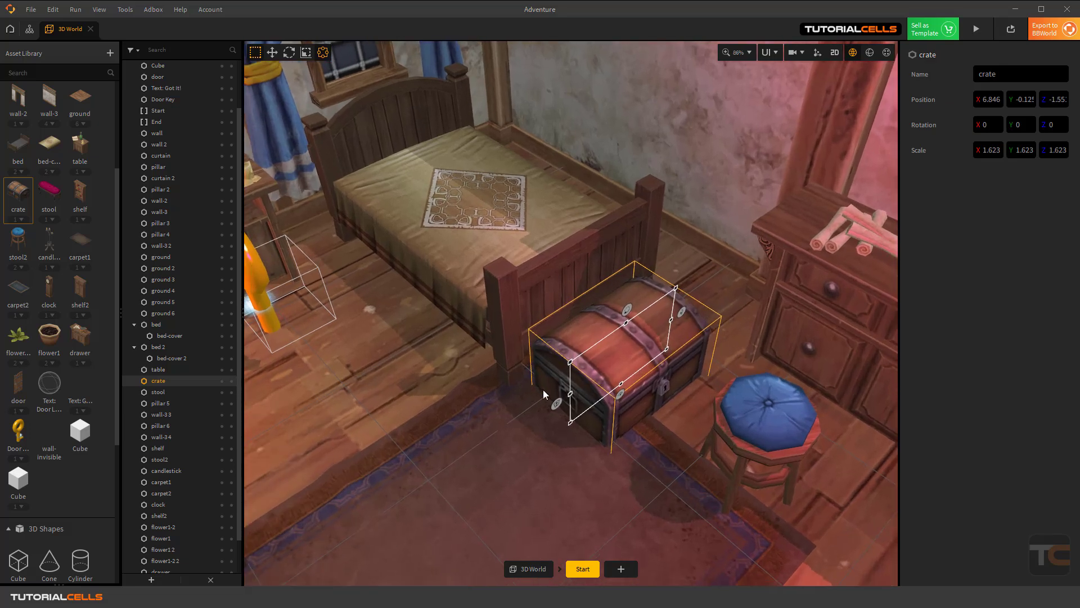
pyautogui.moveTo(573, 393)
pyautogui.mouseDown()
pyautogui.moveTo(504, 424)
pyautogui.moveTo(560, 399)
pyautogui.mouseUp()
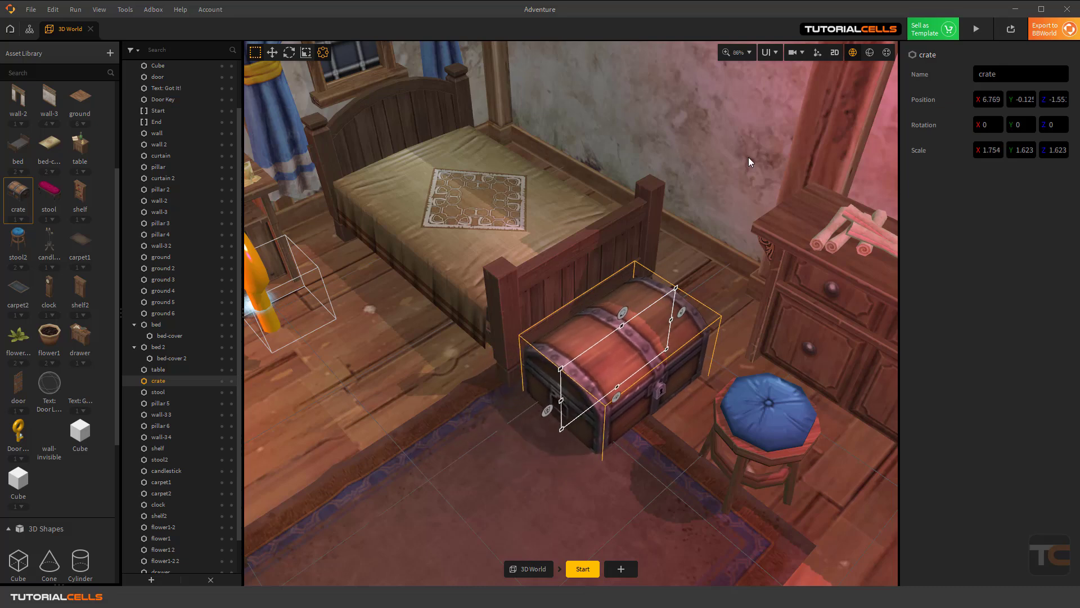
# Bring the crate forward in the 2D view with the Multitool's depth handle to a Z position of about 5.91
pyautogui.click(835, 54)
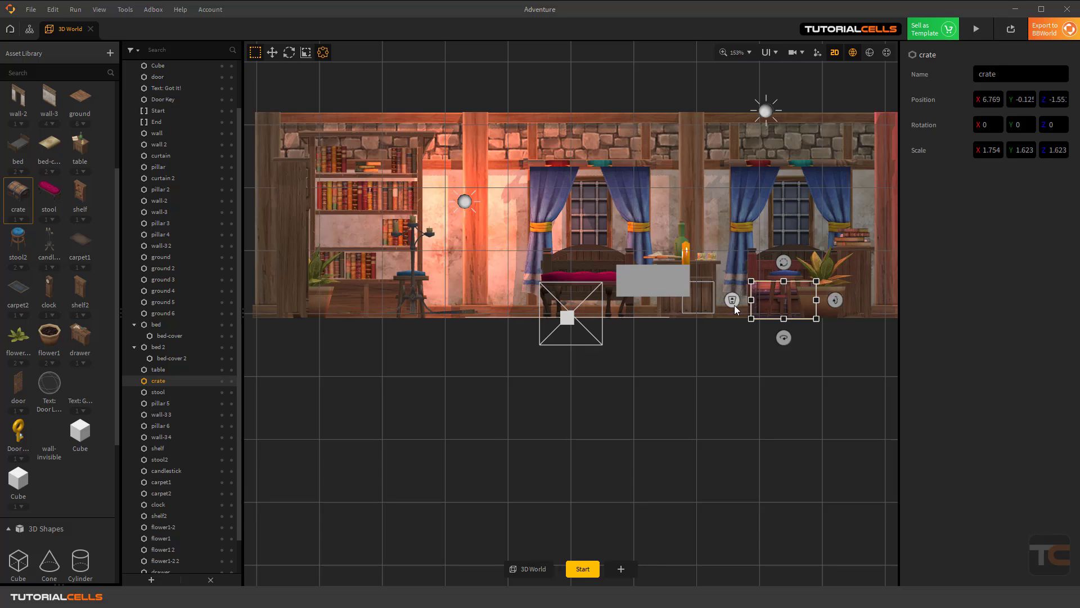
pyautogui.moveTo(734, 306); pyautogui.dragTo(686, 466)
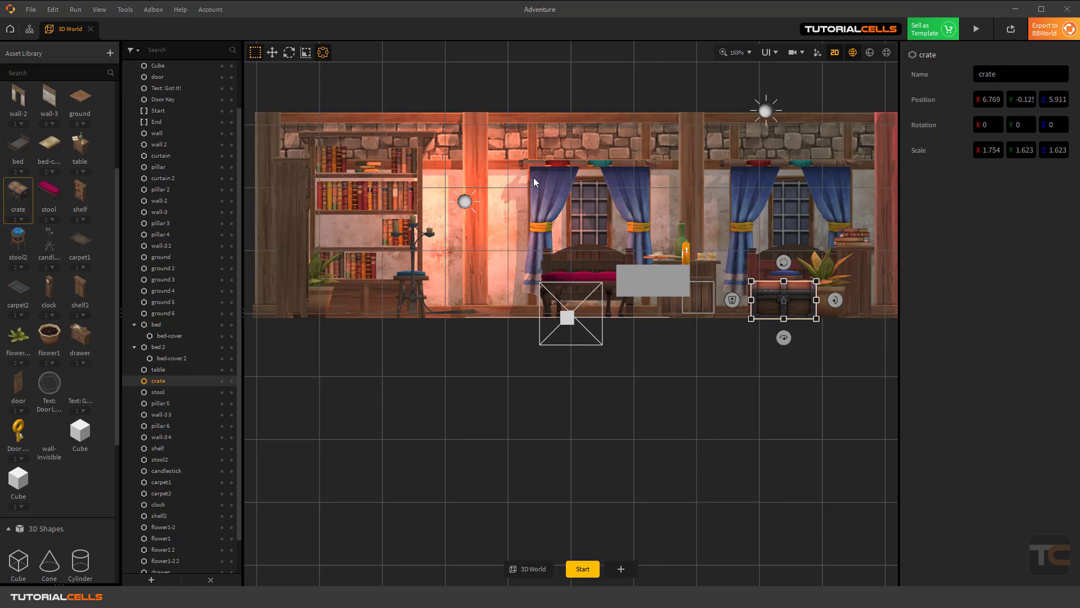
pyautogui.moveTo(541, 190); pyautogui.dragTo(528, 245, button='middle')
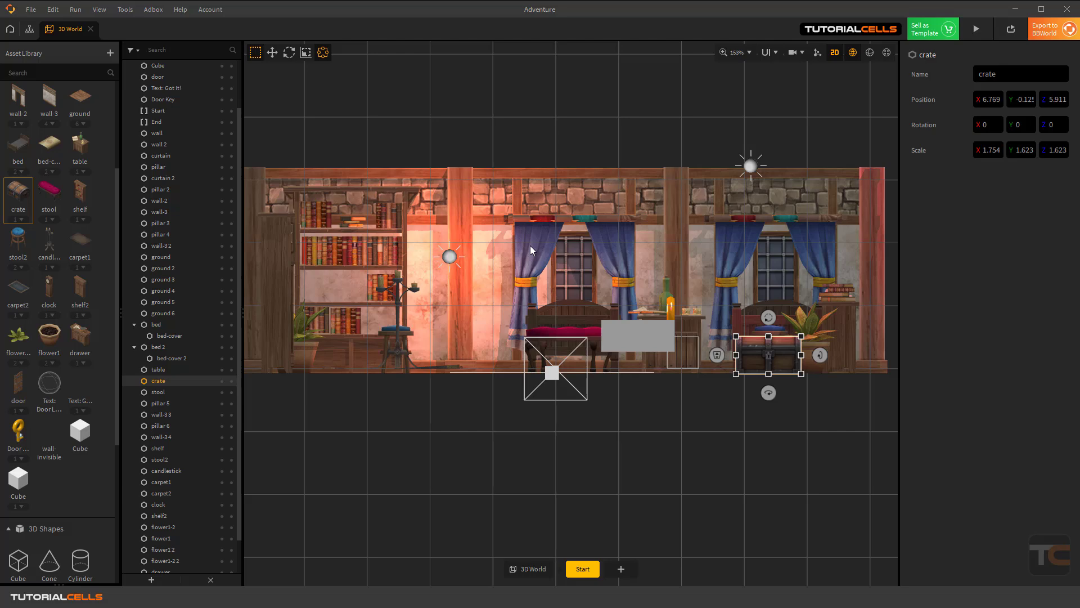
# Return to the 3D view and switch from the Multitool to the Move tool for the crate
pyautogui.click(834, 52)
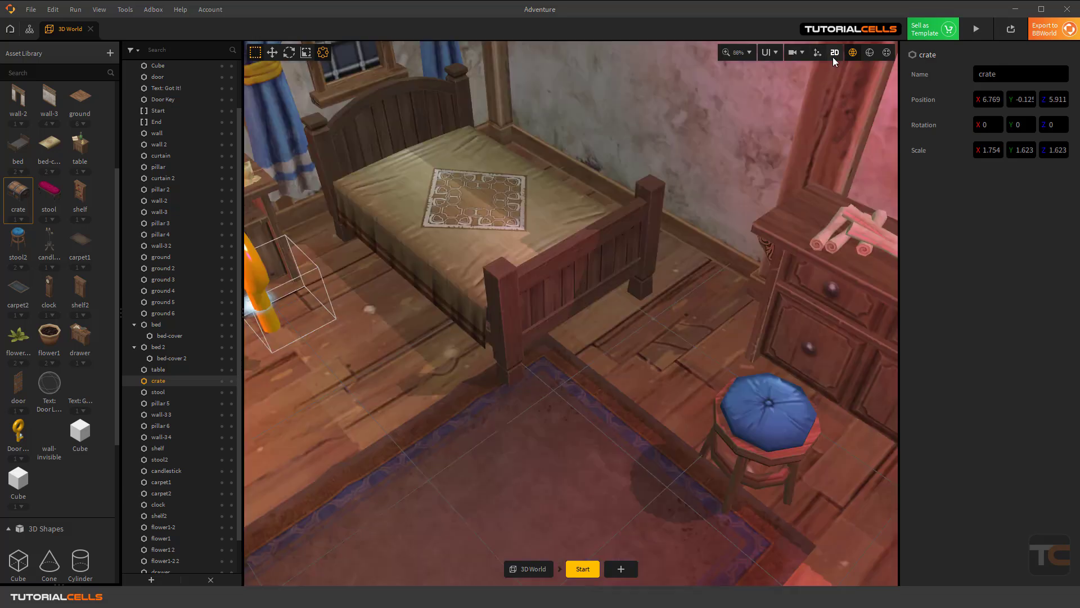
pyautogui.scroll(-5, 607, 264)
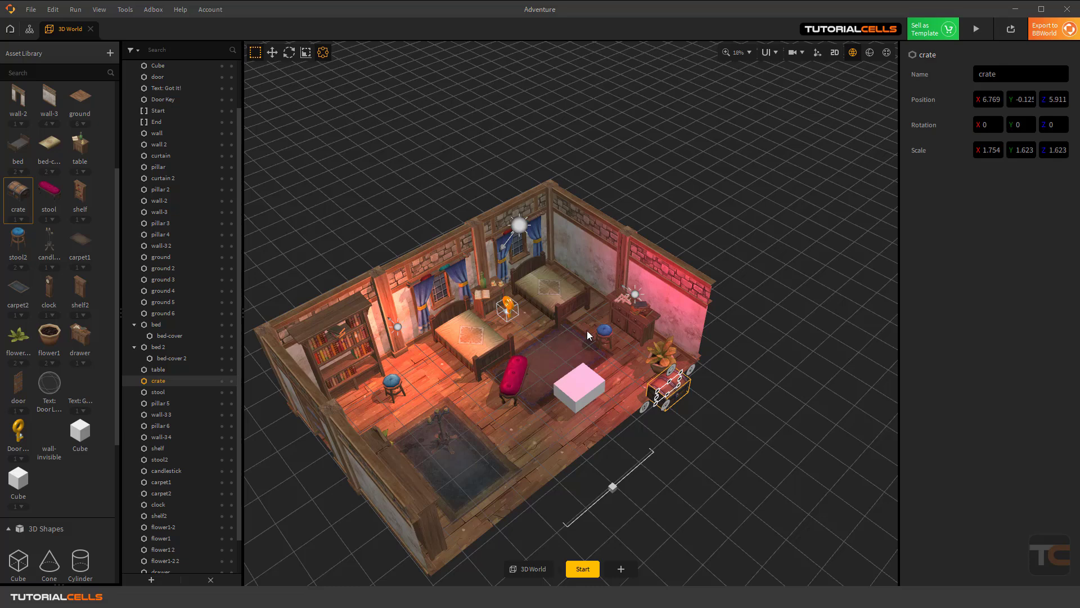
pyautogui.scroll(3, 586, 330)
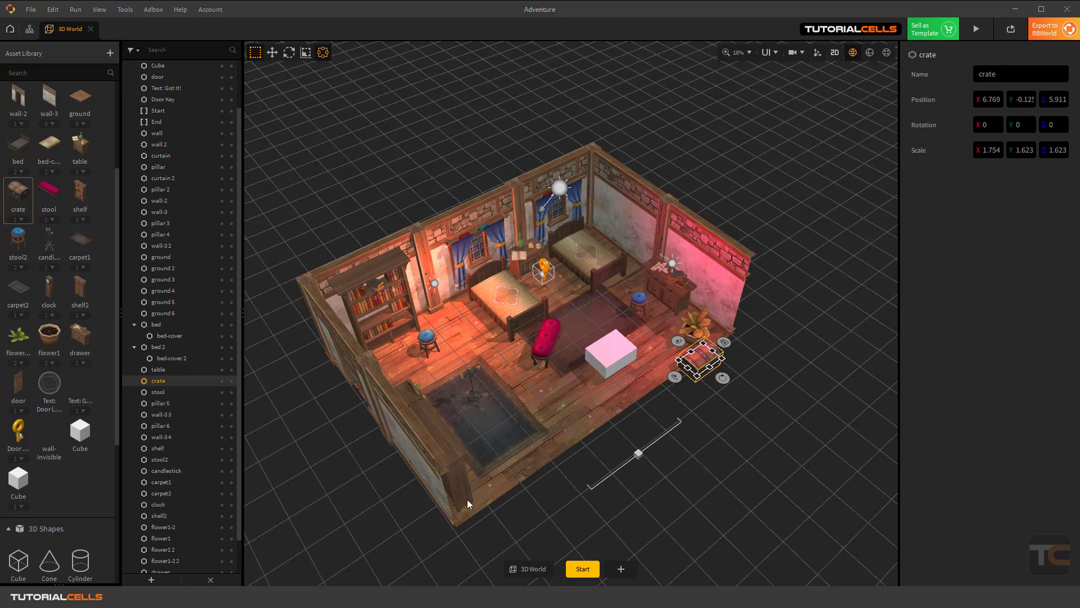
pyautogui.click(272, 53)
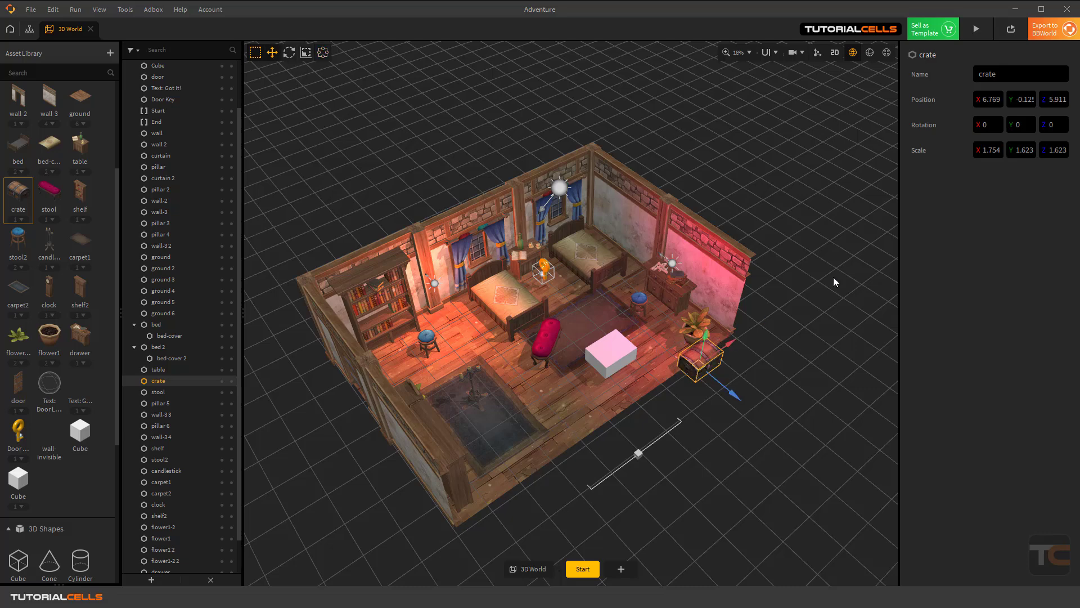
pyautogui.click(557, 499)
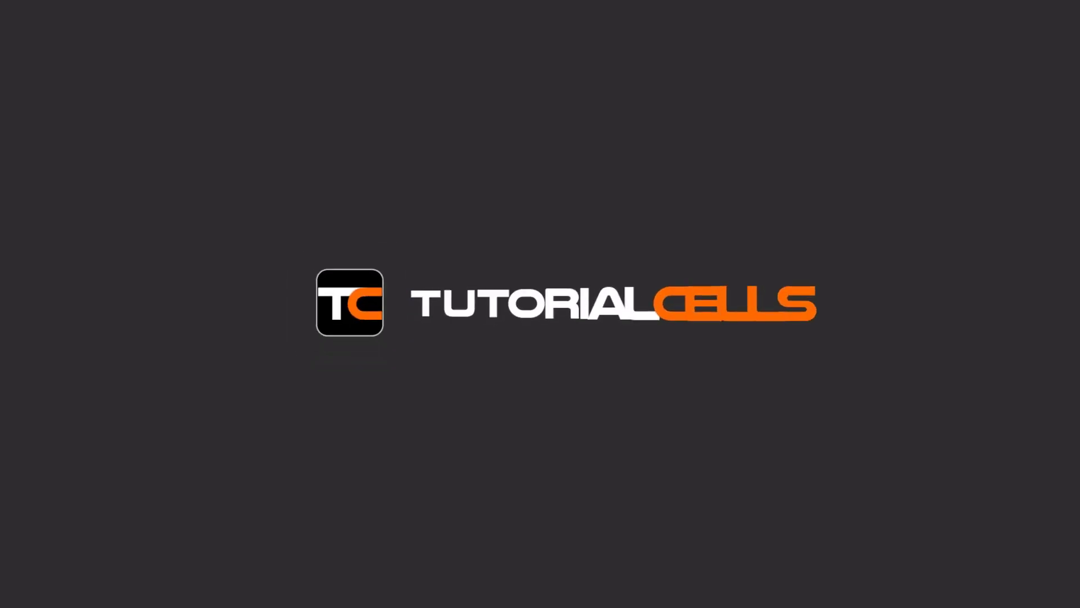